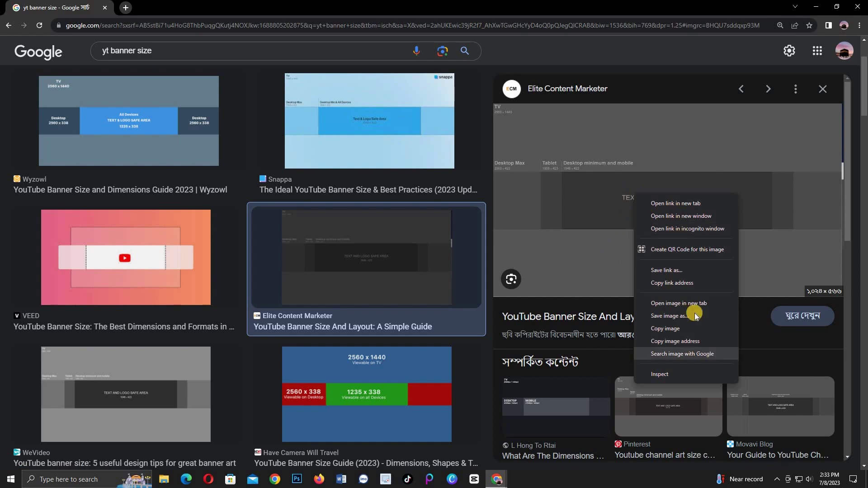
Step: Save the YouTube banner layout image as image25-1024x566 in the Downloads folder
{"action": "left_click", "coordinate": [694, 315]}
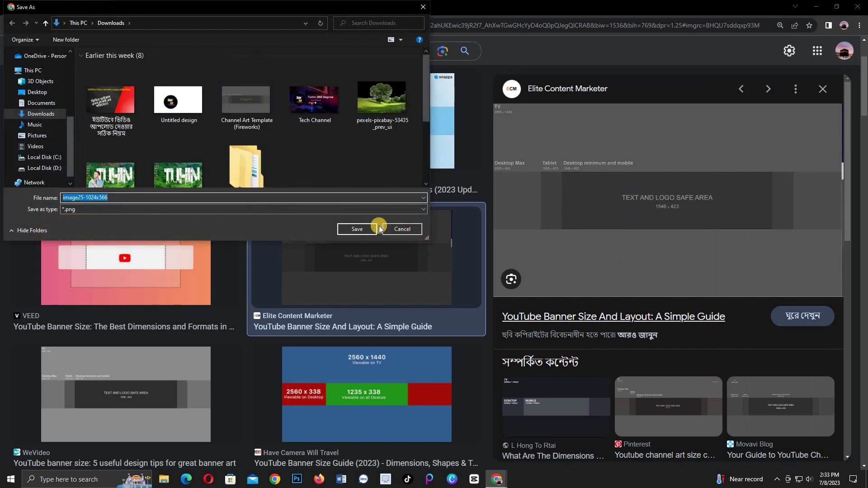
{"action": "left_click", "coordinate": [342, 227]}
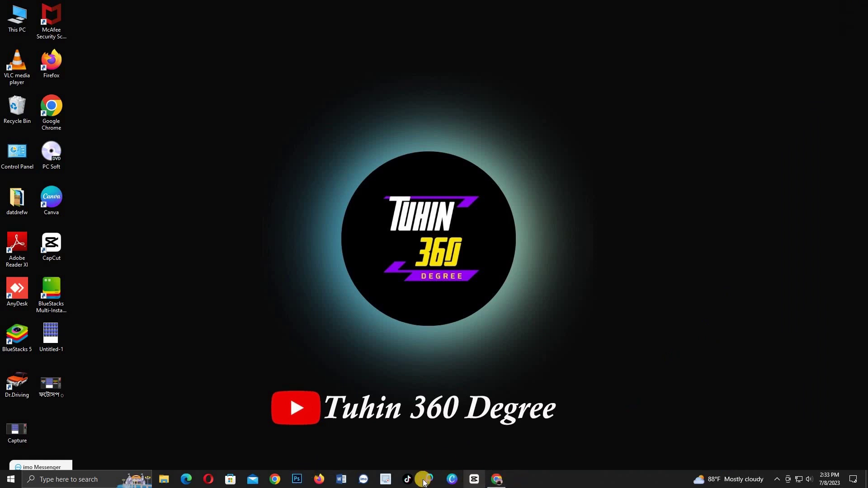
Step: Switch to Photoshop, maximize it, and start a new document measured in pixels with a width of 2560
{"action": "left_click", "coordinate": [298, 480]}
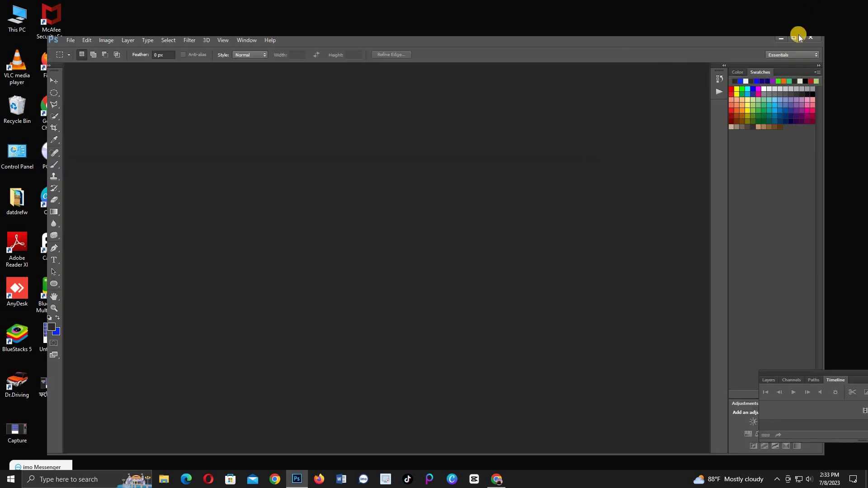
{"action": "left_click", "coordinate": [796, 37]}
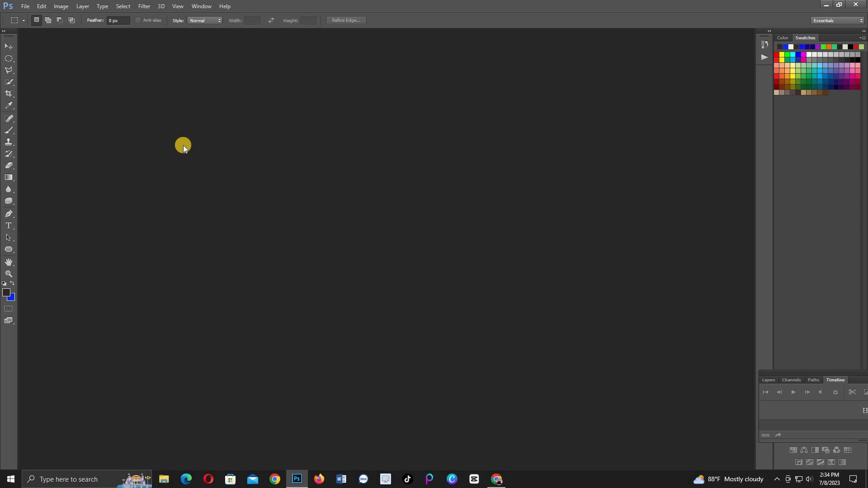
{"action": "key", "text": "ctrl+n"}
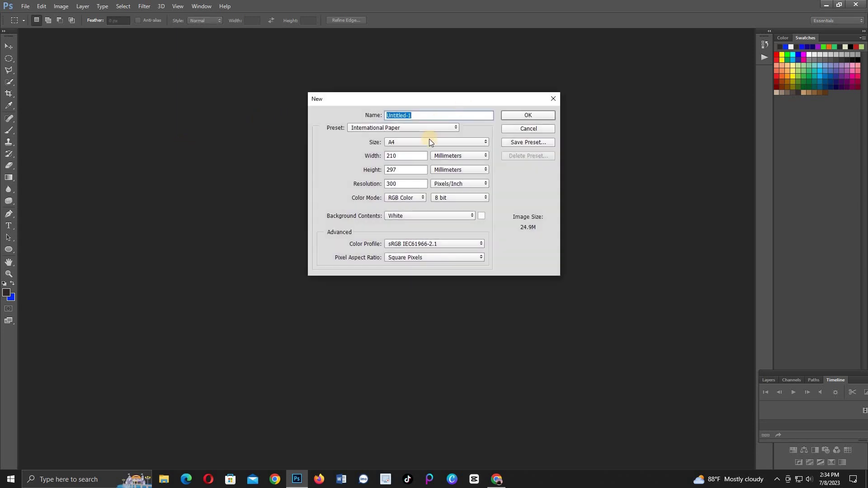
{"action": "left_click", "coordinate": [483, 156]}
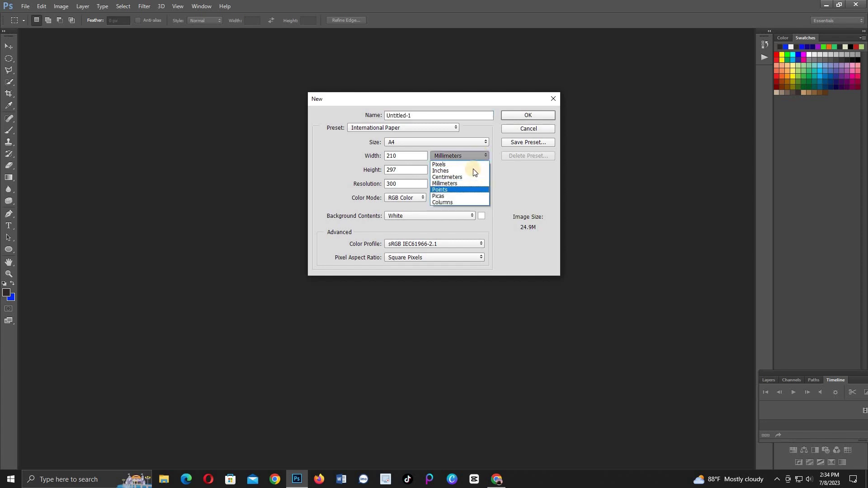
{"action": "left_click", "coordinate": [471, 166]}
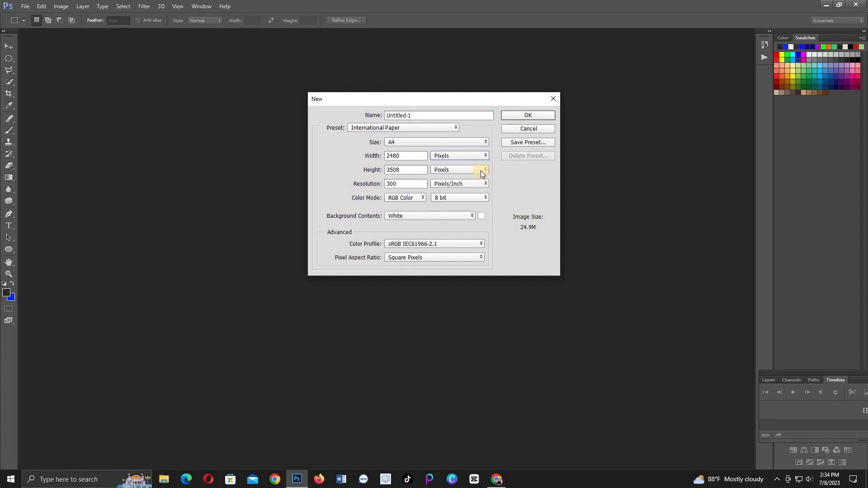
{"action": "double_click", "coordinate": [407, 152]}
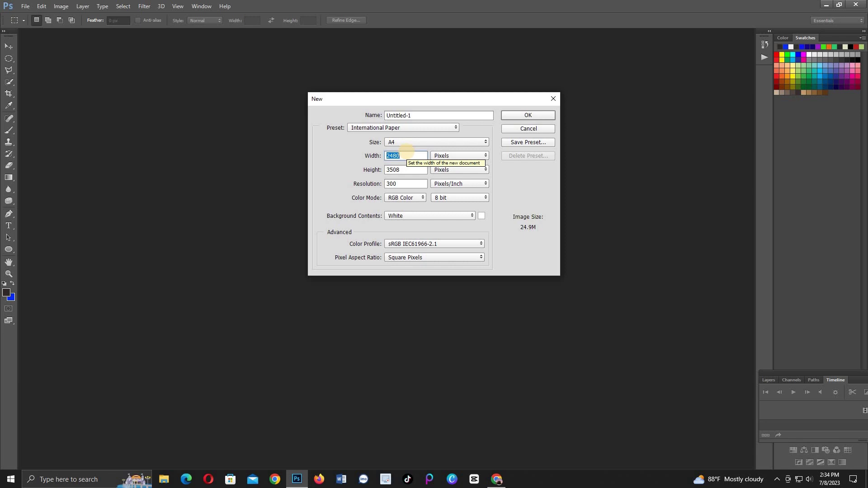
{"action": "type", "text": "2"}
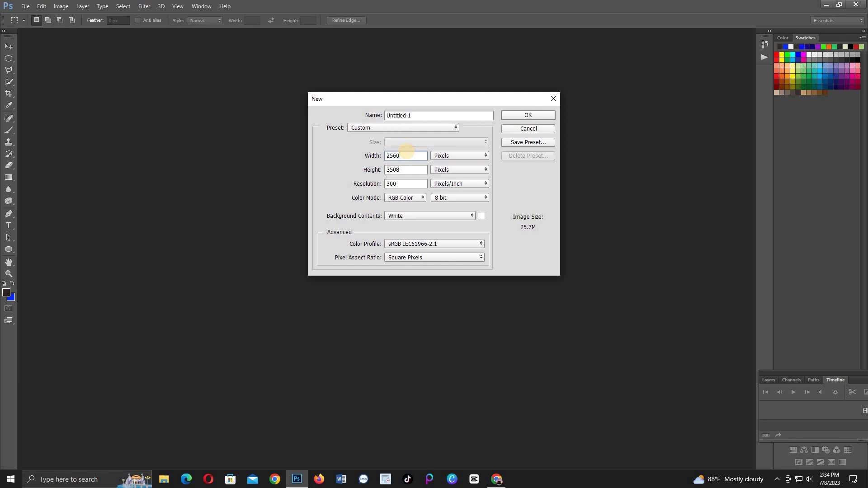
Step: Set the new document's height to 1440 pixels and background contents to Transparent, and create it
{"action": "left_click", "coordinate": [407, 172]}
{"action": "key", "text": "BackSpace"}
{"action": "key", "text": "BackSpace"}
{"action": "key", "text": "BackSpace"}
{"action": "key", "text": "BackSpace"}
{"action": "left_click", "coordinate": [469, 216]}
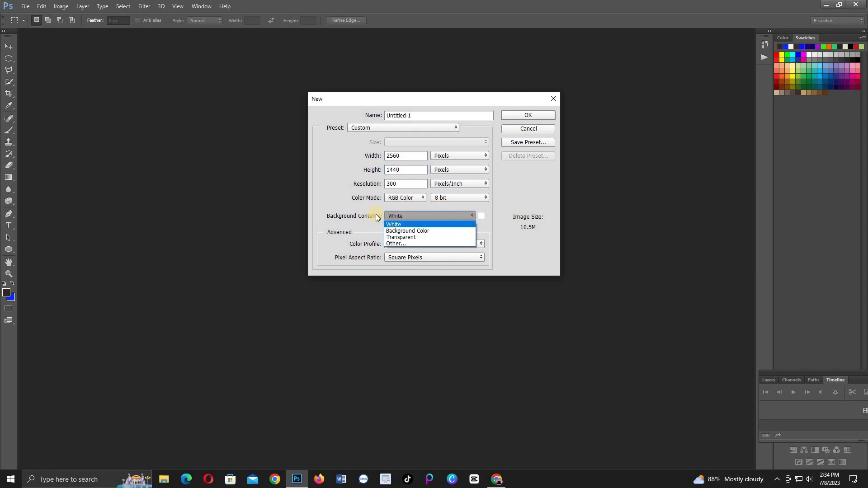
{"action": "left_click", "coordinate": [411, 238]}
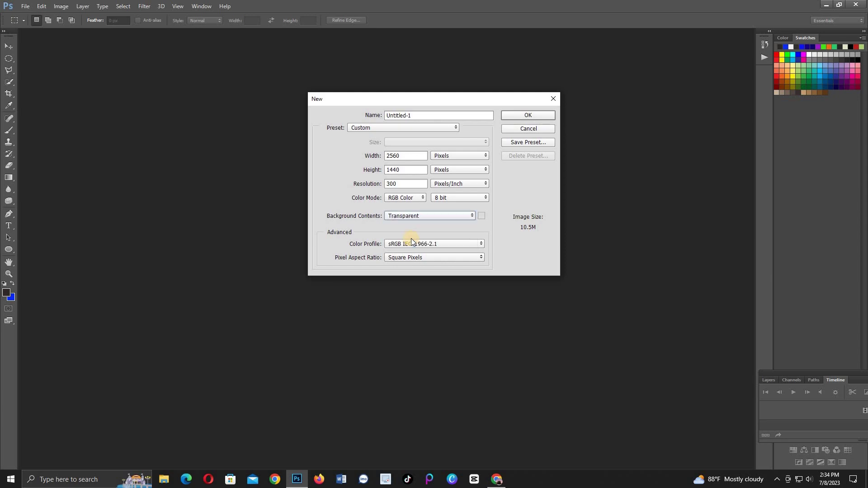
{"action": "left_click", "coordinate": [511, 116]}
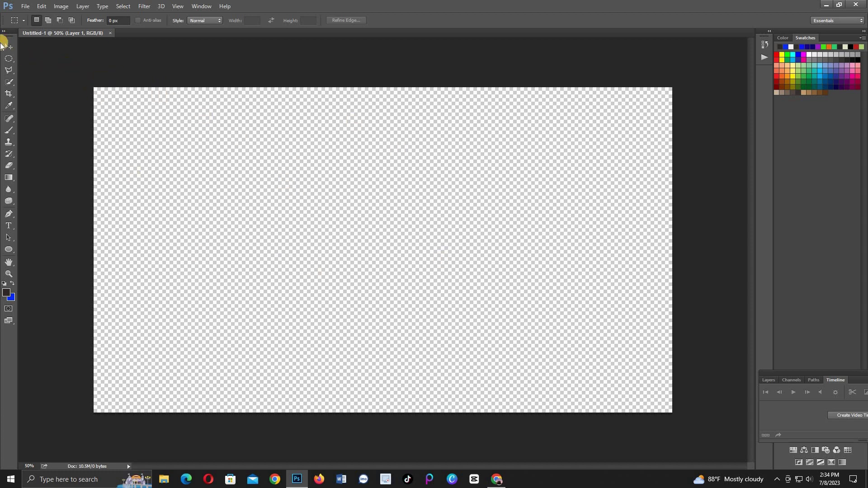
Step: Open the Channel Art Template (Fireworks) image from Downloads and move its artwork into the Untitled-1 document, aligned with the canvas
{"action": "left_click", "coordinate": [9, 46]}
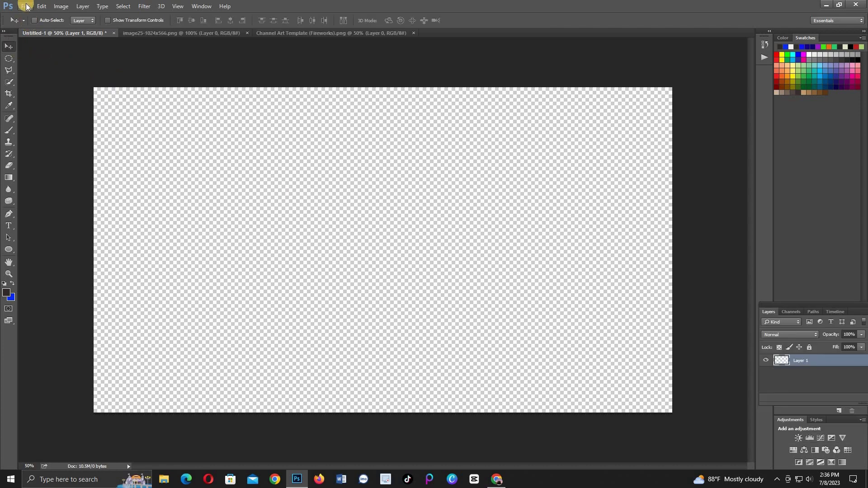
{"action": "left_click", "coordinate": [26, 6]}
{"action": "left_click", "coordinate": [31, 26]}
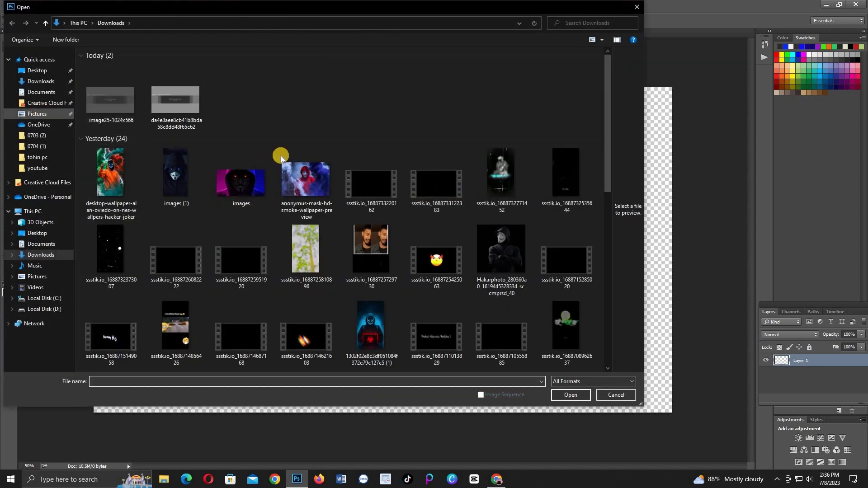
{"action": "scroll", "coordinate": [281, 153], "scroll_direction": "down", "scroll_amount": 10}
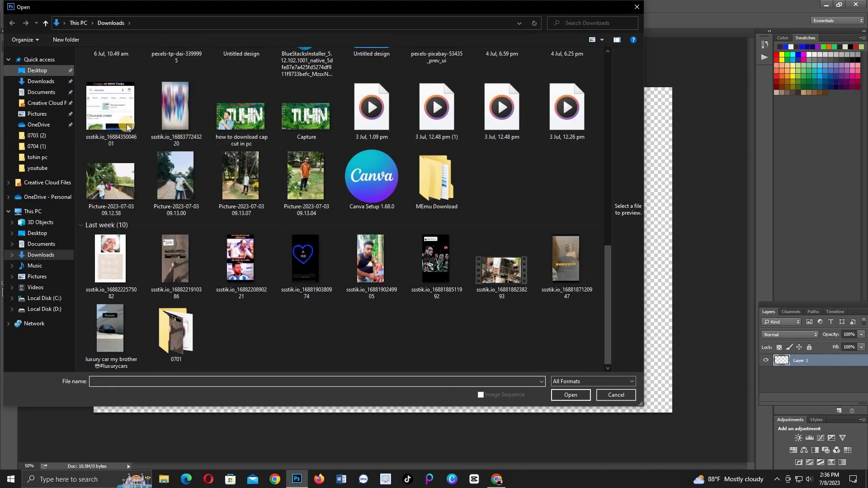
{"action": "scroll", "coordinate": [280, 226], "scroll_direction": "up", "scroll_amount": 10}
{"action": "scroll", "coordinate": [356, 263], "scroll_direction": "down", "scroll_amount": 5}
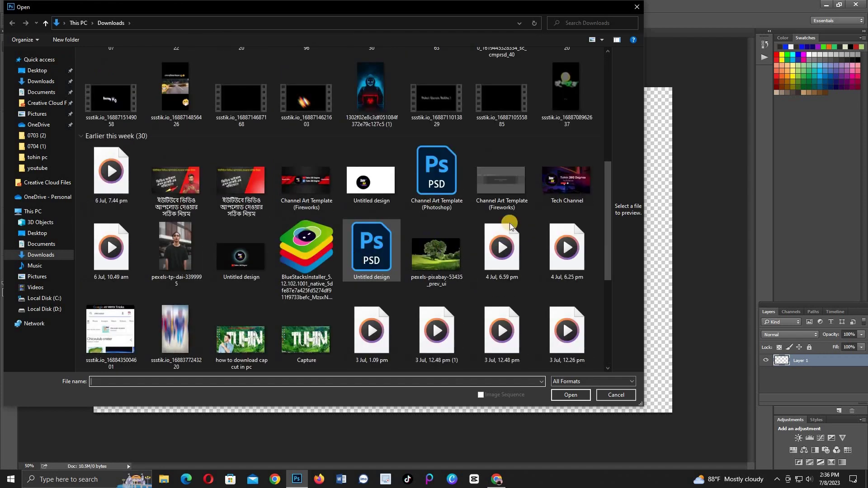
{"action": "double_click", "coordinate": [494, 180]}
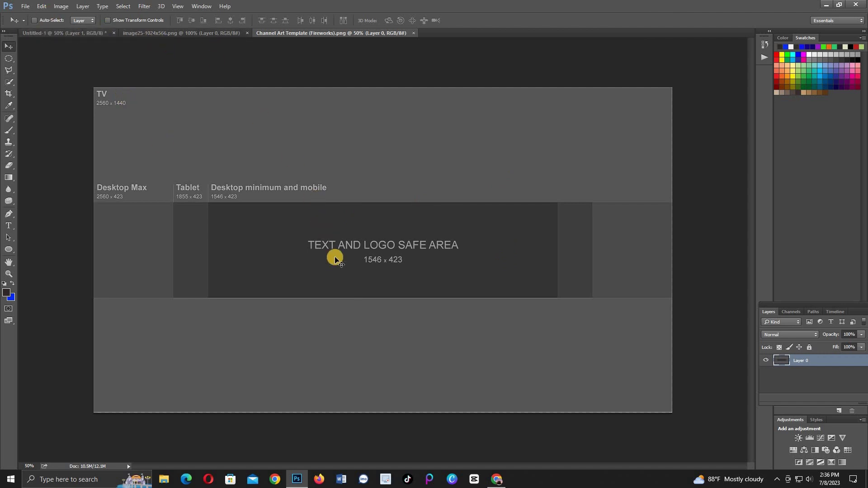
{"action": "mouse_move", "coordinate": [335, 254]}
{"action": "left_mouse_down"}
{"action": "mouse_move", "coordinate": [118, 48]}
{"action": "mouse_move", "coordinate": [85, 32]}
{"action": "mouse_move", "coordinate": [286, 202]}
{"action": "mouse_move", "coordinate": [339, 260]}
{"action": "left_mouse_up"}
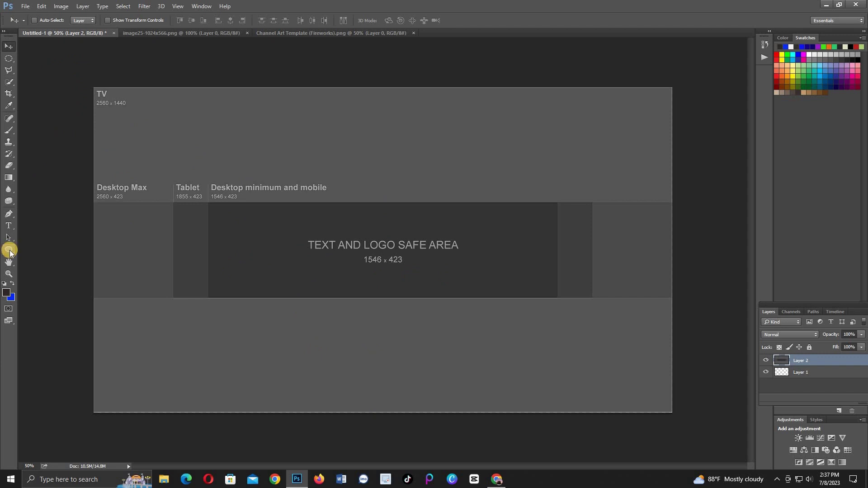
Step: Draw a dark rectangle about 1542 × 422 px covering the template's text and logo safe area, and move the Properties panel off the canvas
{"action": "left_click_drag", "start_coordinate": [10, 253], "coordinate": [35, 247]}
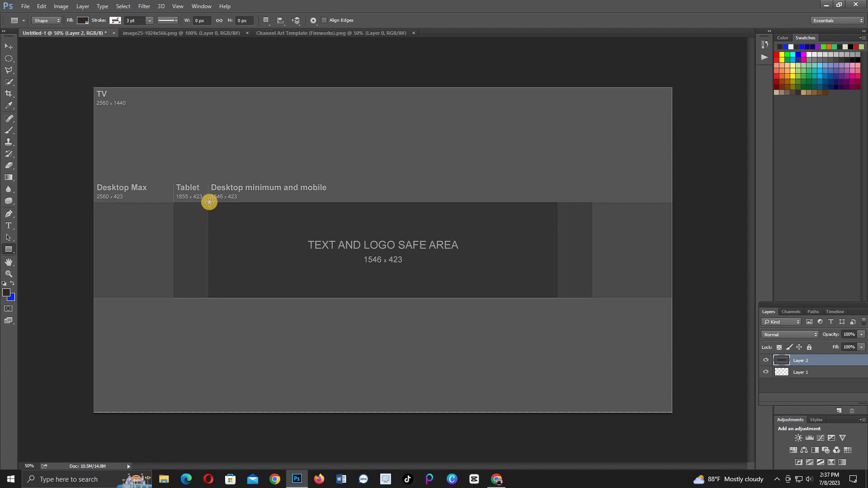
{"action": "left_click_drag", "start_coordinate": [209, 202], "coordinate": [558, 295]}
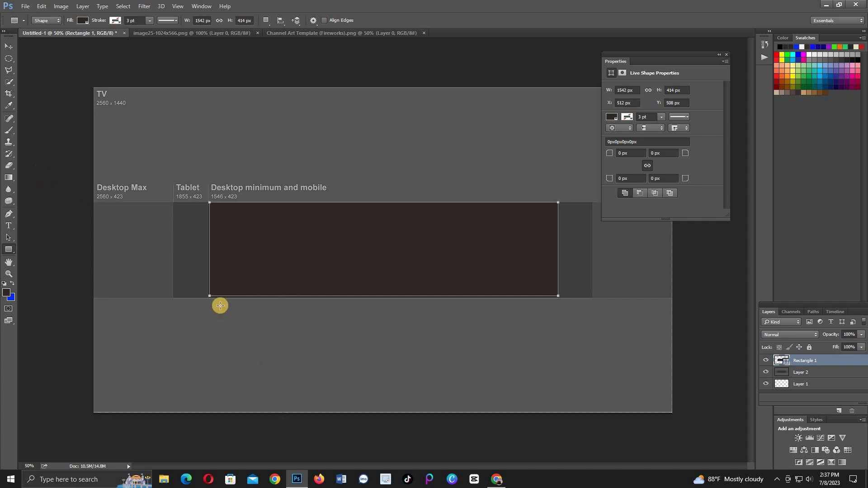
{"action": "key", "text": "ctrl+t"}
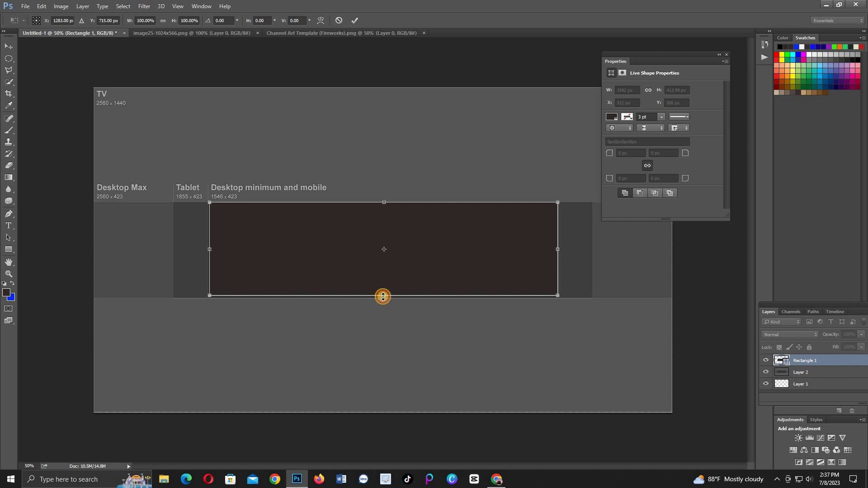
{"action": "left_click_drag", "start_coordinate": [383, 297], "coordinate": [388, 301]}
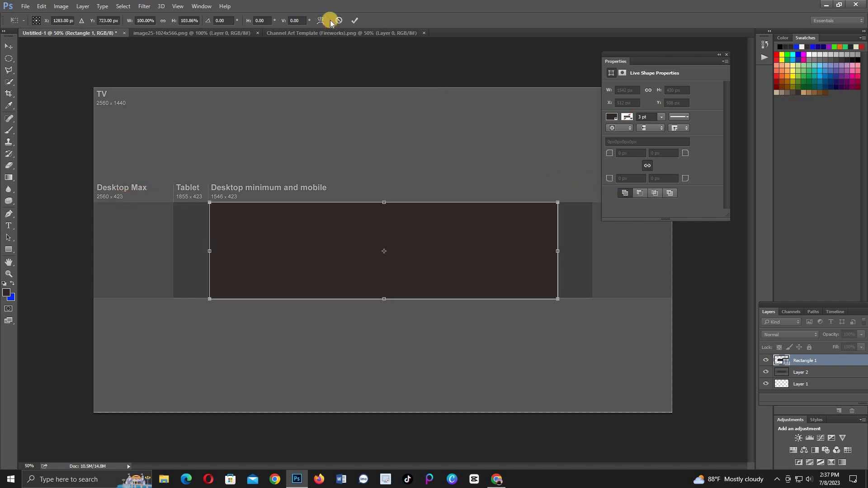
{"action": "left_click", "coordinate": [355, 21]}
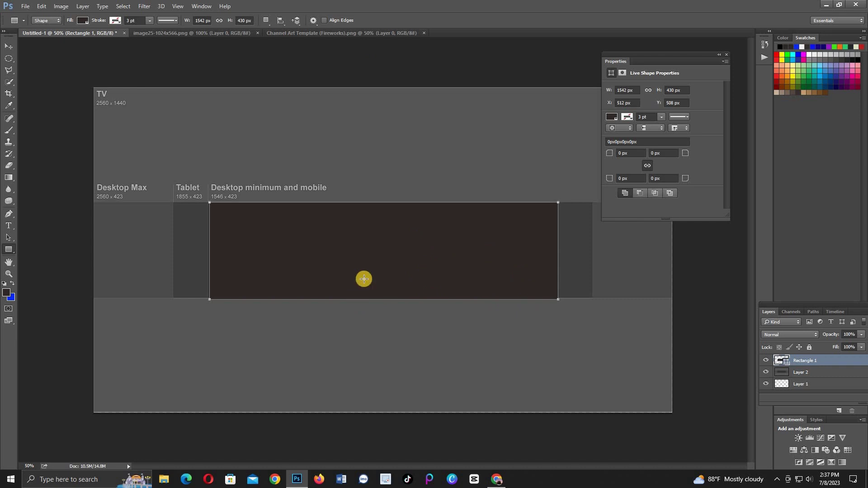
{"action": "left_click", "coordinate": [9, 46]}
{"action": "mouse_move", "coordinate": [362, 280]}
{"action": "left_mouse_down"}
{"action": "mouse_move", "coordinate": [364, 256]}
{"action": "mouse_move", "coordinate": [360, 267]}
{"action": "left_mouse_up"}
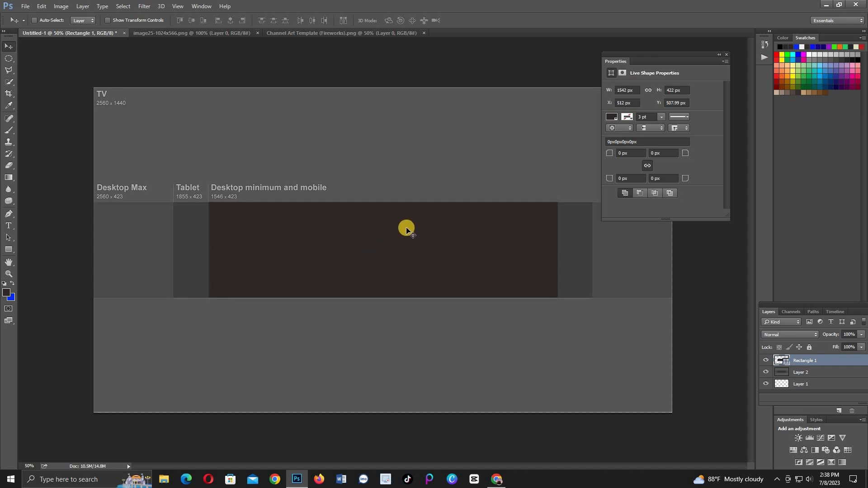
{"action": "left_click_drag", "start_coordinate": [654, 56], "coordinate": [822, 107]}
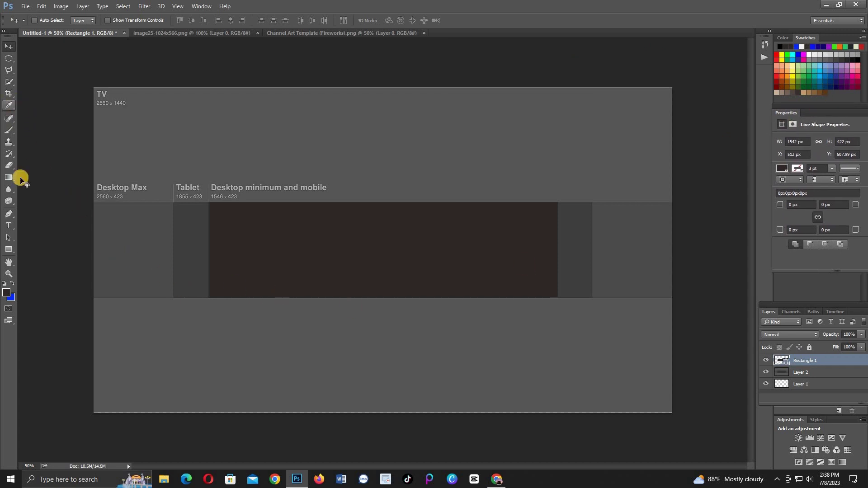
Step: Draw a second rectangle about 510 × 424 px from the canvas's left edge to the dark rectangle, trimming its outer side to the canvas
{"action": "left_click", "coordinate": [9, 250]}
{"action": "left_click_drag", "start_coordinate": [8, 250], "coordinate": [30, 250]}
{"action": "left_click", "coordinate": [30, 250]}
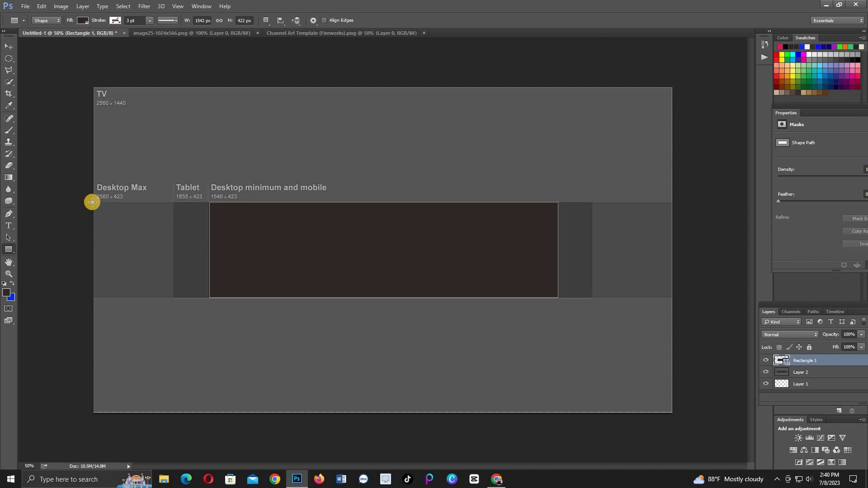
{"action": "left_click_drag", "start_coordinate": [92, 202], "coordinate": [207, 297]}
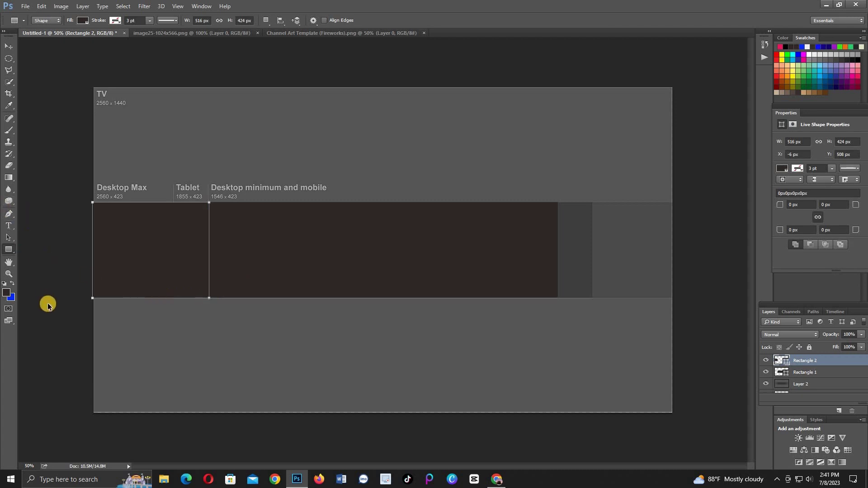
{"action": "key", "text": "ctrl+t"}
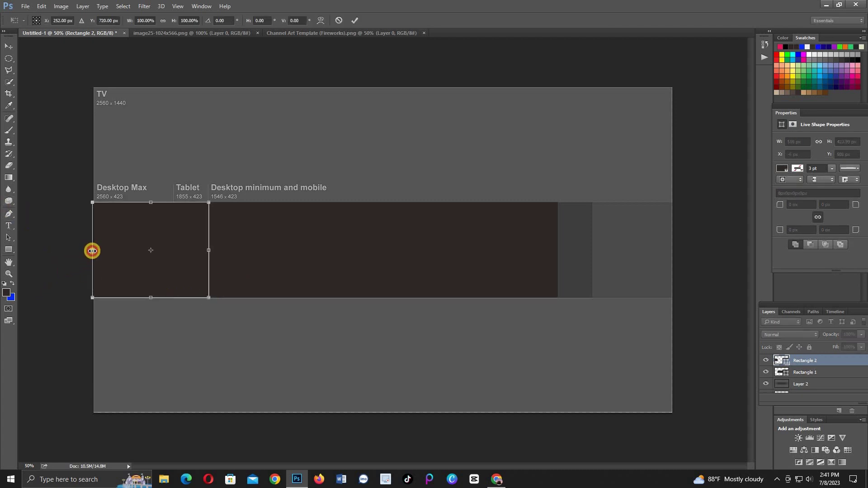
{"action": "left_click_drag", "start_coordinate": [92, 251], "coordinate": [93, 251]}
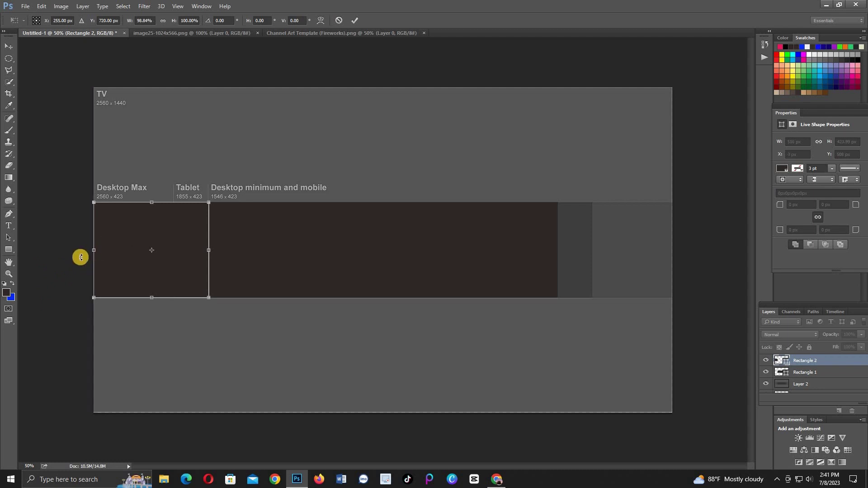
{"action": "left_click", "coordinate": [355, 20]}
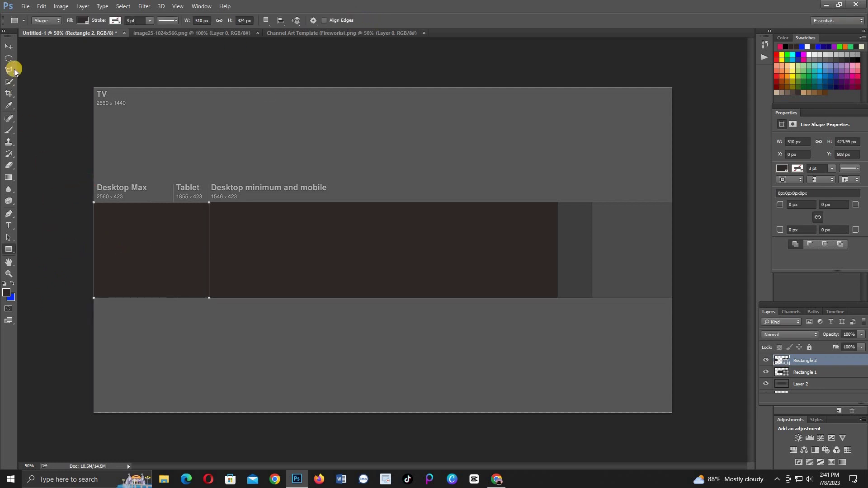
Step: Fill the left side rectangle with a magenta pink swatch
{"action": "left_click", "coordinate": [81, 20]}
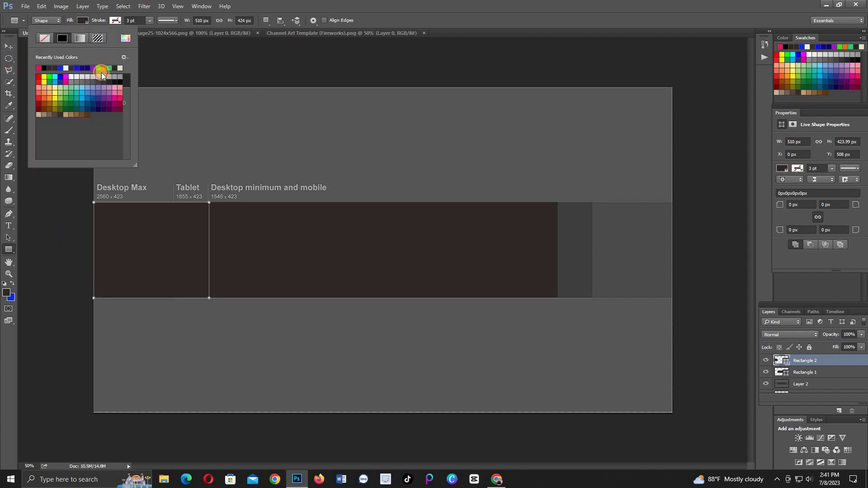
{"action": "left_click", "coordinate": [117, 105]}
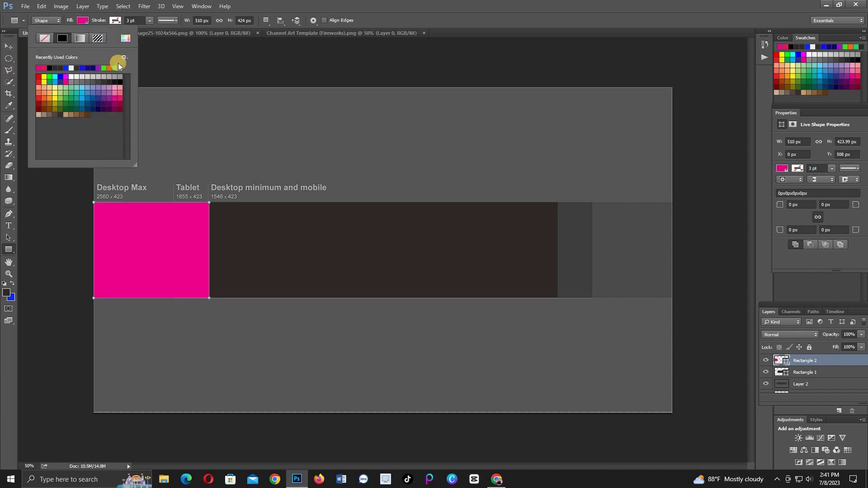
{"action": "left_click", "coordinate": [16, 49]}
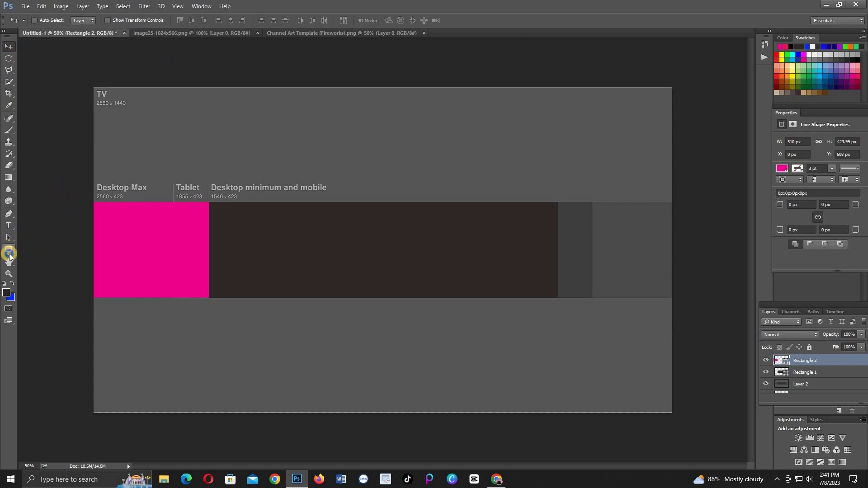
Step: Draw a matching magenta pink rectangle about 508 × 420 px from the dark rectangle's right side to the canvas edge
{"action": "left_click_drag", "start_coordinate": [9, 256], "coordinate": [38, 246]}
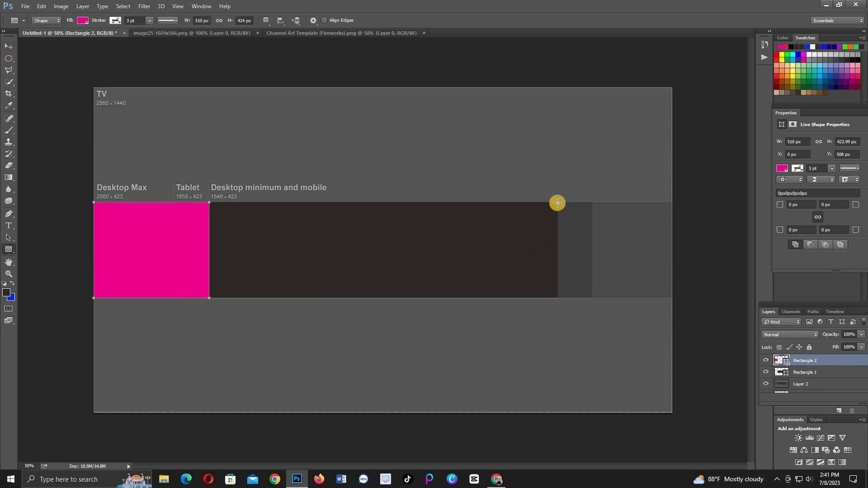
{"action": "left_click_drag", "start_coordinate": [557, 202], "coordinate": [669, 296]}
{"action": "left_click_drag", "start_coordinate": [671, 296], "coordinate": [671, 297]}
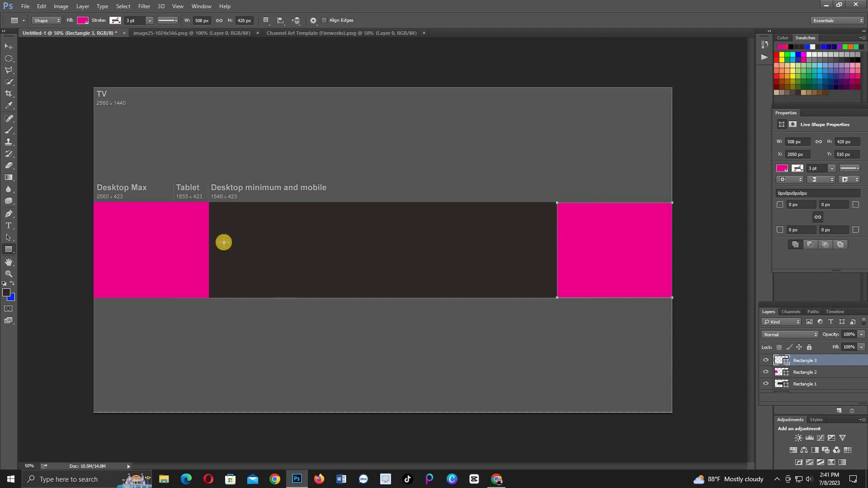
Step: Convert the locked background of the red and black tech image into a regular layer with Normal mode and 100% opacity
{"action": "left_click", "coordinate": [144, 235]}
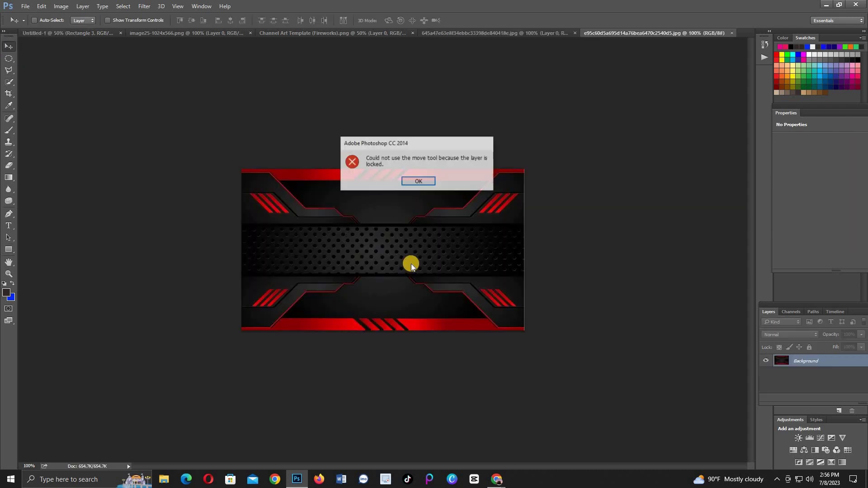
{"action": "left_click", "coordinate": [414, 181]}
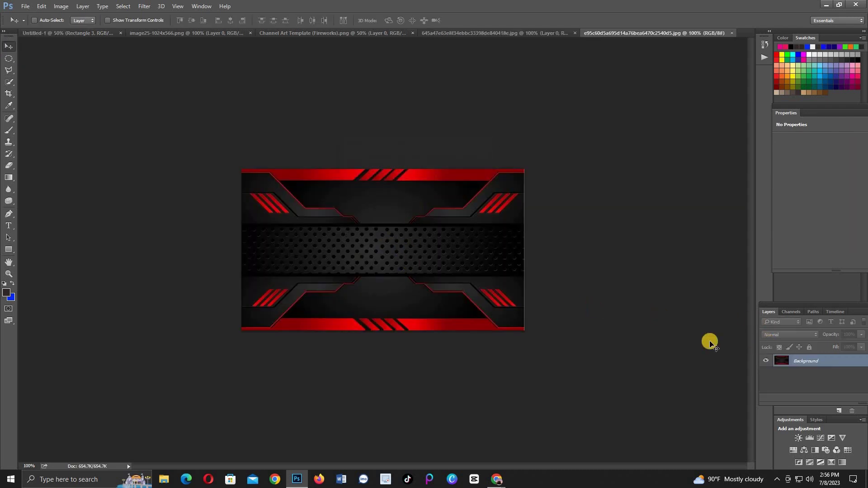
{"action": "left_click_drag", "start_coordinate": [430, 275], "coordinate": [412, 254]}
{"action": "left_click", "coordinate": [416, 182]}
{"action": "left_click", "coordinate": [423, 183]}
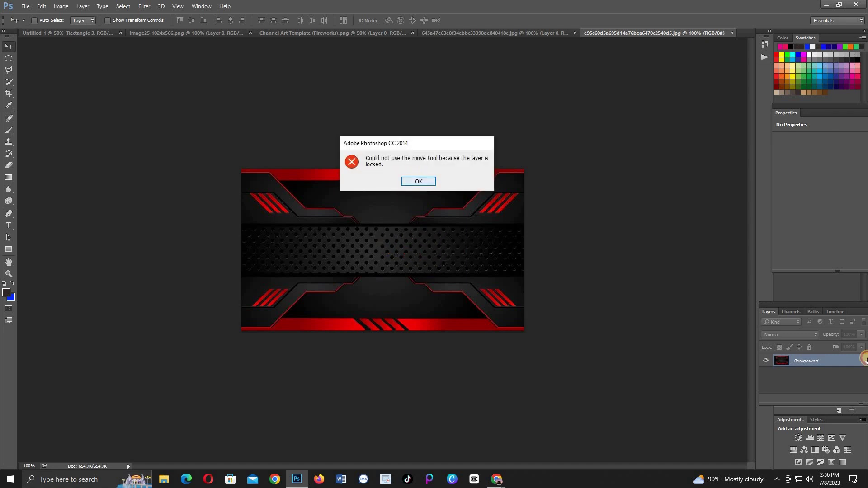
{"action": "left_click", "coordinate": [852, 367]}
{"action": "double_click", "coordinate": [860, 361]}
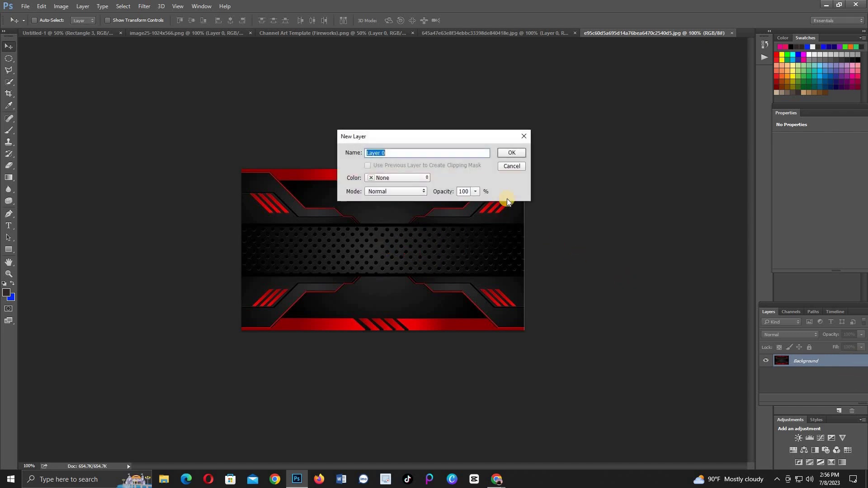
{"action": "left_click", "coordinate": [507, 154]}
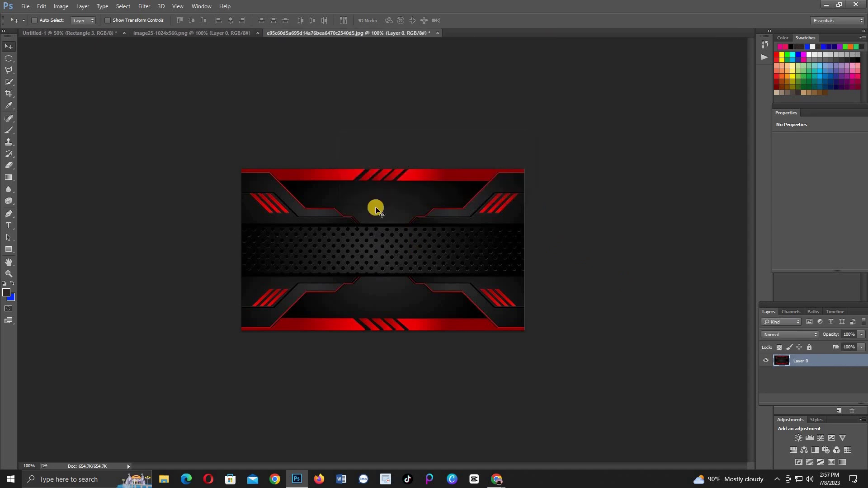
Step: Bring the red and black tech image into the banner document and stretch it to about 409% × 405% to cover the whole canvas
{"action": "left_click_drag", "start_coordinate": [304, 205], "coordinate": [328, 188]}
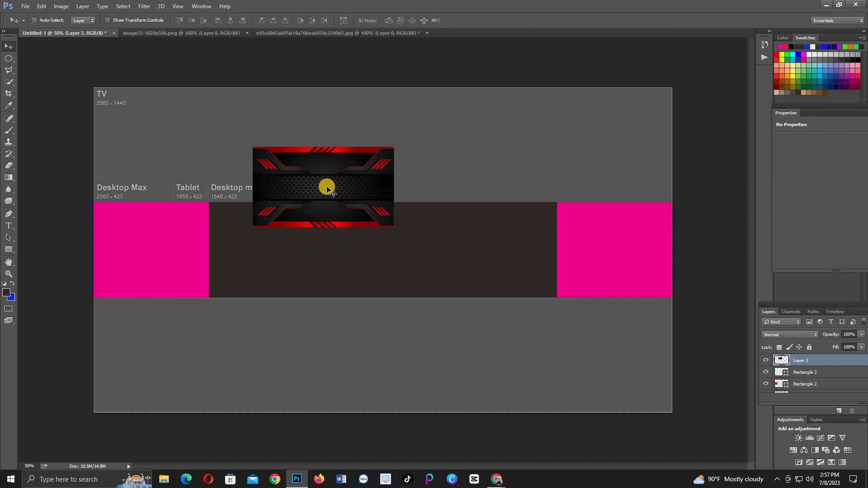
{"action": "key", "text": "ctrl+t"}
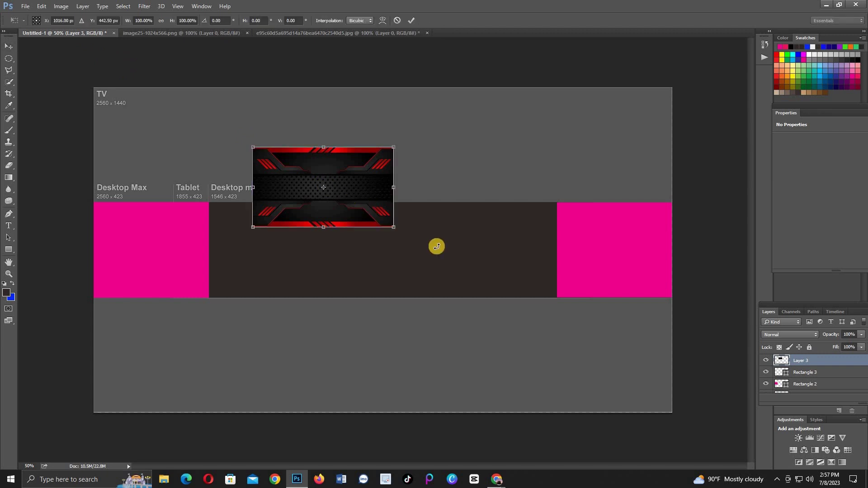
{"action": "left_click_drag", "start_coordinate": [394, 226], "coordinate": [643, 427]}
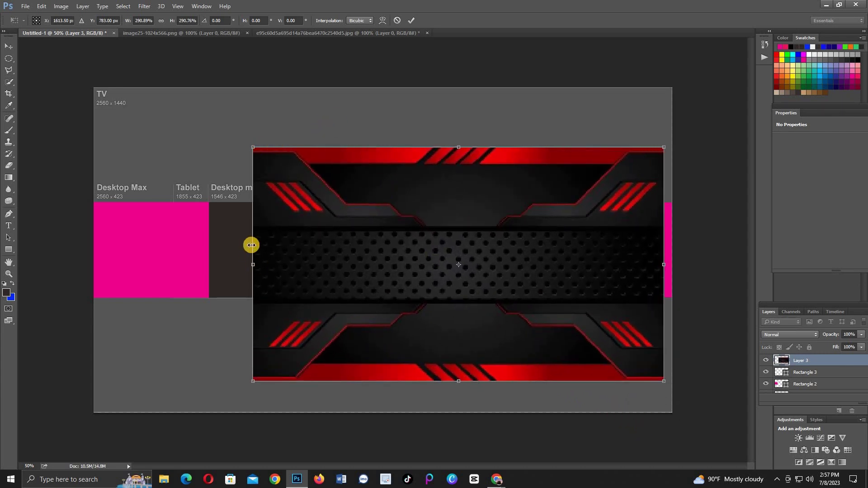
{"action": "left_click_drag", "start_coordinate": [364, 205], "coordinate": [219, 169]}
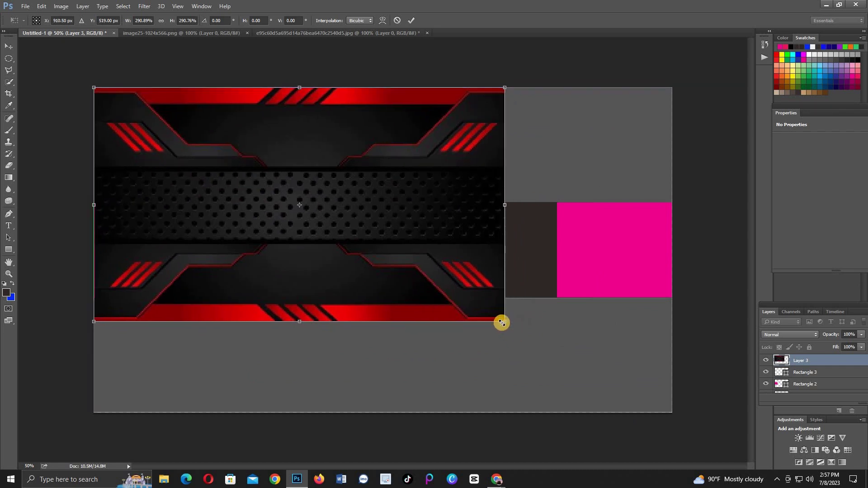
{"action": "left_click_drag", "start_coordinate": [502, 322], "coordinate": [662, 413]}
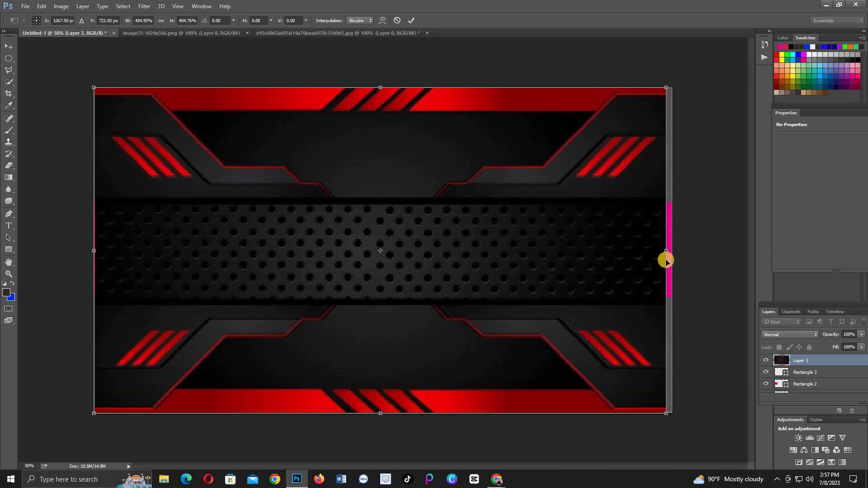
{"action": "left_click_drag", "start_coordinate": [675, 270], "coordinate": [674, 268]}
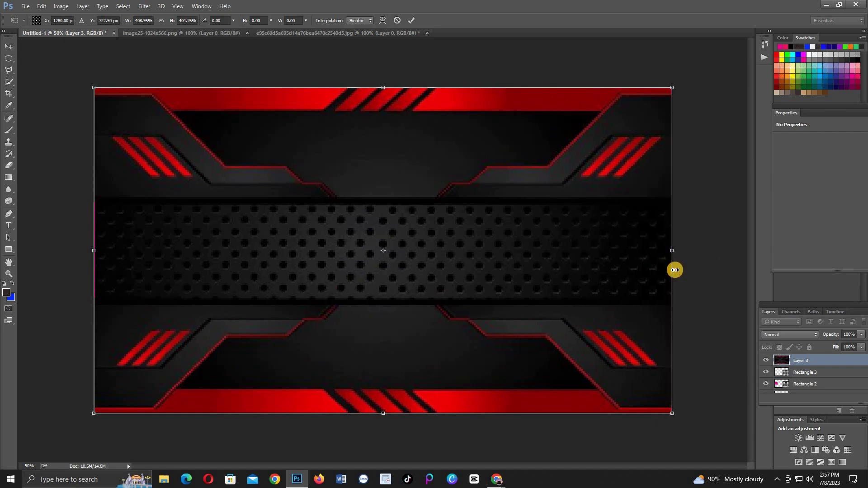
{"action": "left_click", "coordinate": [411, 18]}
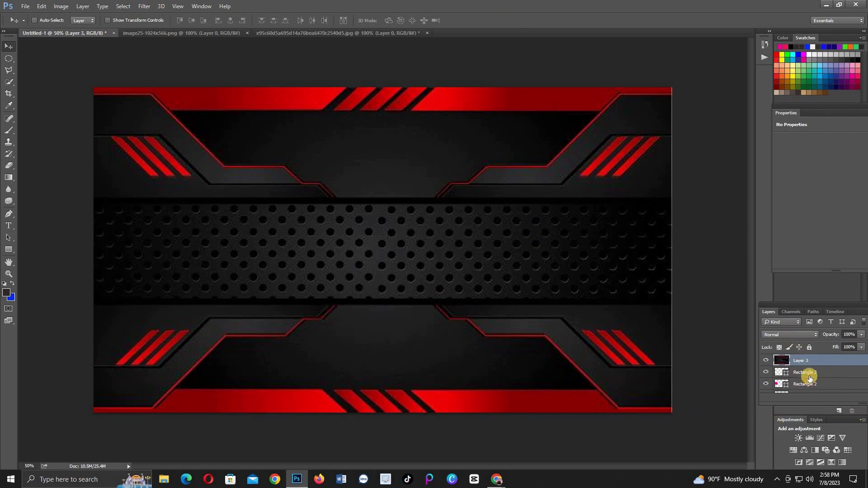
Step: Move the red and black background layer below the three rectangle layers
{"action": "mouse_move", "coordinate": [808, 367]}
{"action": "left_mouse_down"}
{"action": "mouse_move", "coordinate": [819, 362]}
{"action": "mouse_move", "coordinate": [822, 372]}
{"action": "left_mouse_up"}
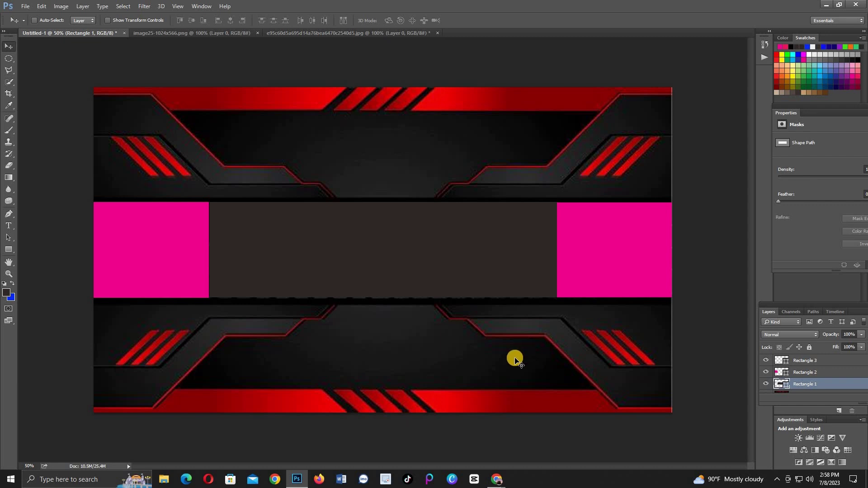
{"action": "scroll", "coordinate": [808, 385], "scroll_direction": "down", "scroll_amount": 1}
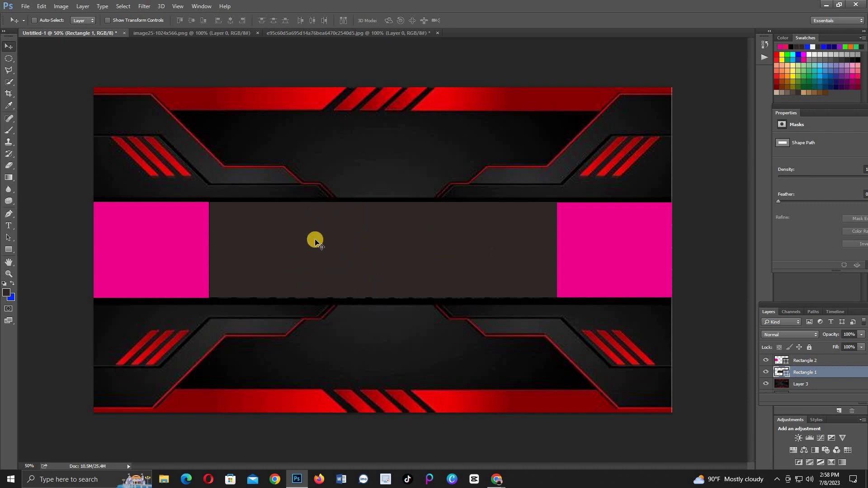
{"action": "left_click", "coordinate": [24, 8]}
{"action": "left_click", "coordinate": [40, 26]}
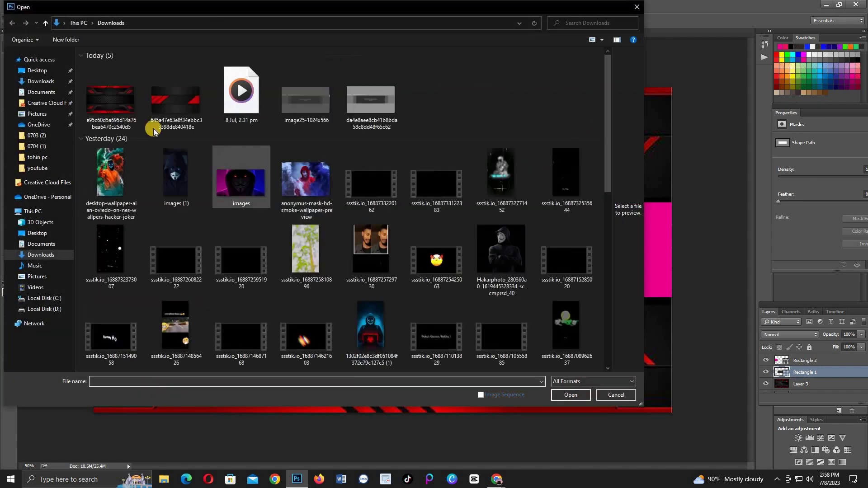
{"action": "scroll", "coordinate": [231, 196], "scroll_direction": "down", "scroll_amount": 10}
{"action": "scroll", "coordinate": [231, 196], "scroll_direction": "up", "scroll_amount": 5}
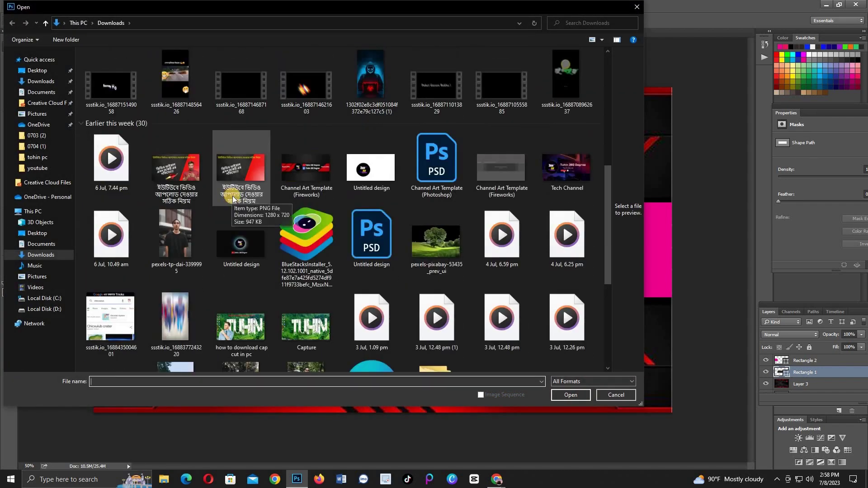
{"action": "scroll", "coordinate": [233, 198], "scroll_direction": "up", "scroll_amount": 5}
{"action": "scroll", "coordinate": [232, 196], "scroll_direction": "down", "scroll_amount": 10}
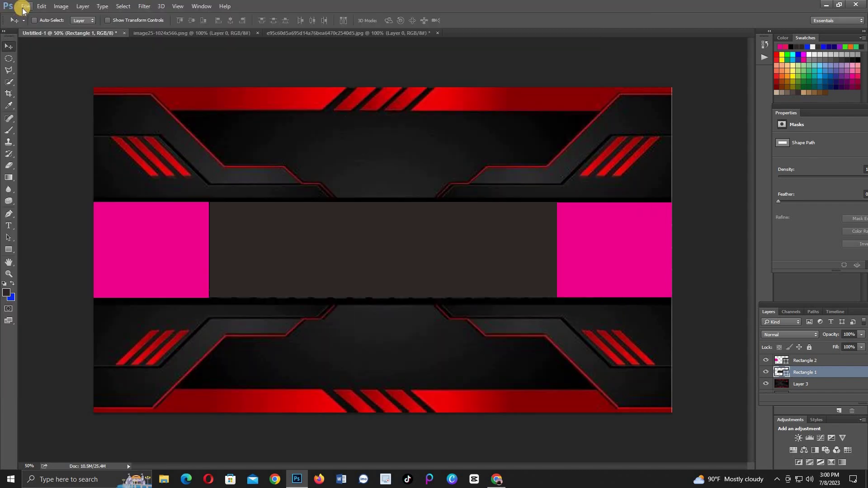
{"action": "left_click", "coordinate": [24, 8]}
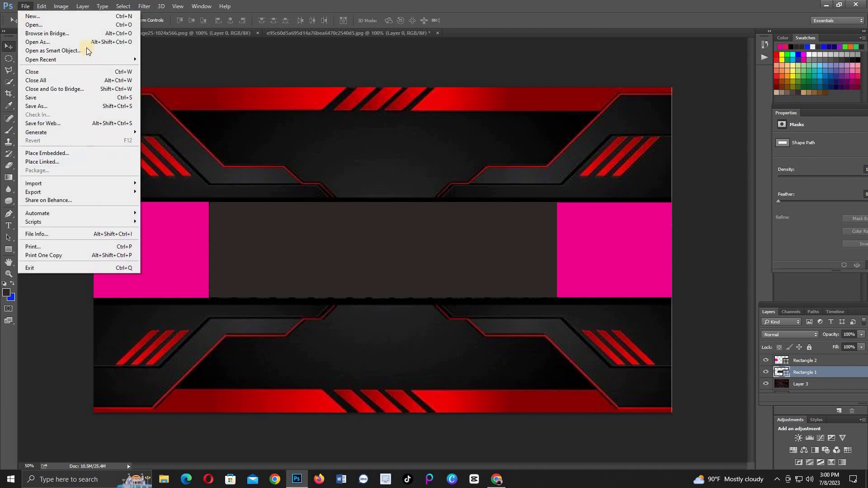
{"action": "mouse_move", "coordinate": [79, 8]}
{"action": "left_click", "coordinate": [24, 7]}
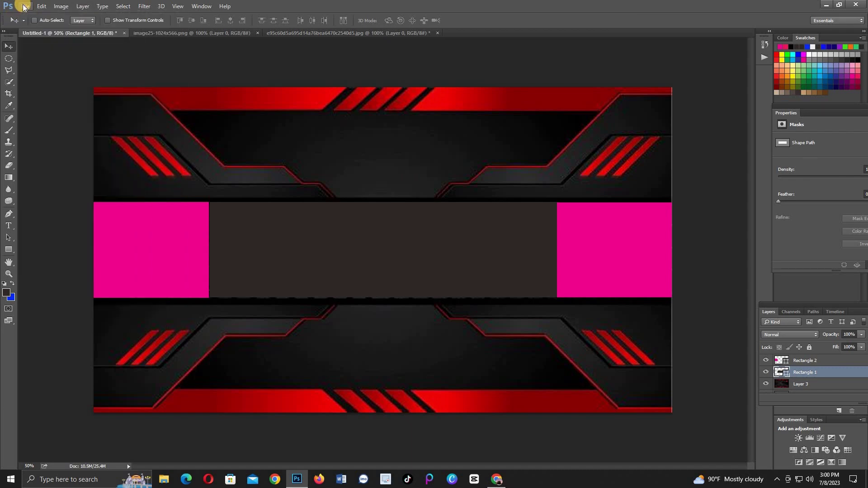
Step: Open the YouTube play-button logo AVIF from the Downloads folder, keeping the default Camera Raw settings
{"action": "left_click", "coordinate": [24, 7]}
{"action": "left_click", "coordinate": [33, 25]}
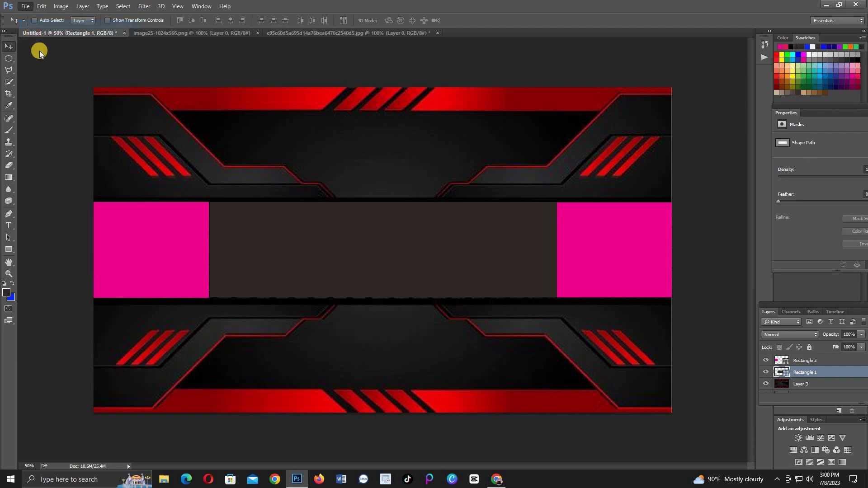
{"action": "double_click", "coordinate": [122, 98]}
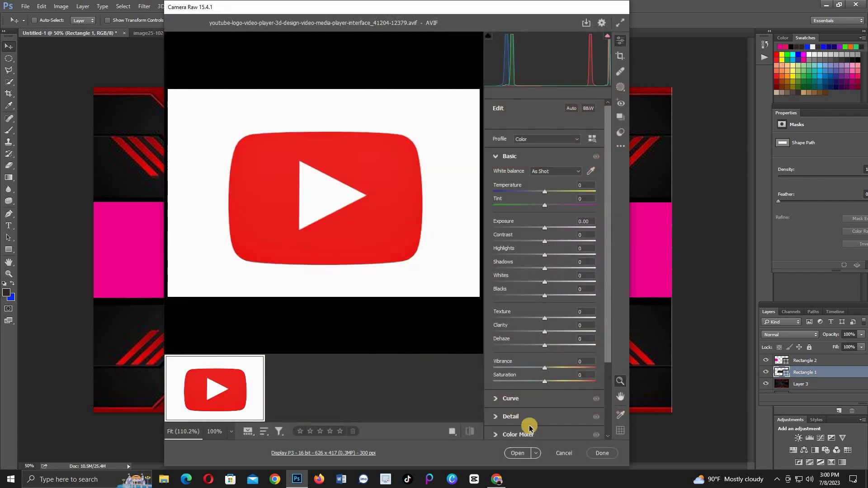
{"action": "left_click", "coordinate": [524, 454]}
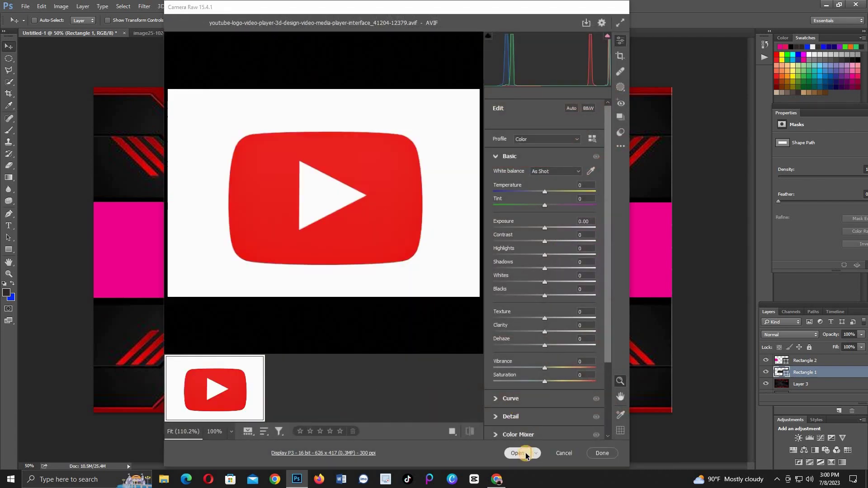
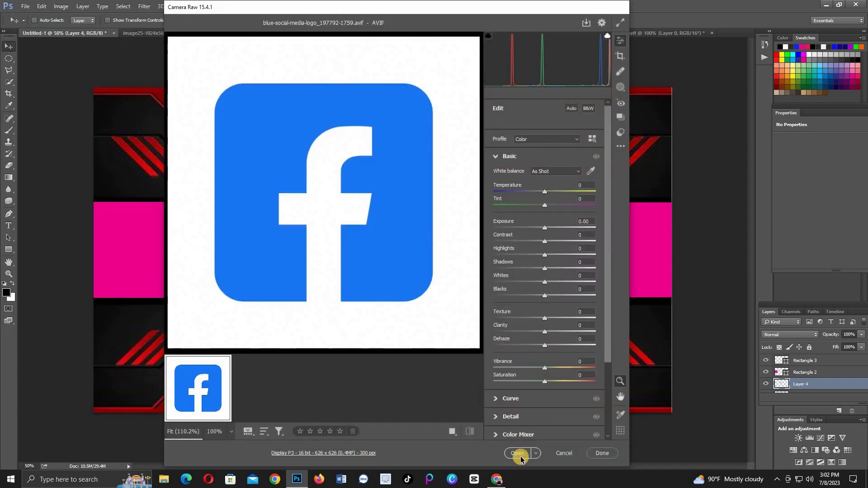
Step: Open the blue-social-media-logo_197792-1759.avif image and select its white background with Quick Selection, excluding the white f
{"action": "left_click", "coordinate": [517, 458]}
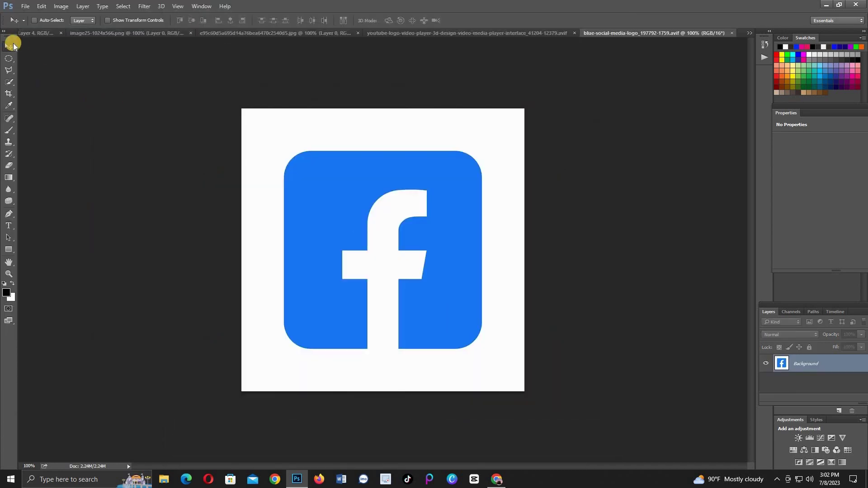
{"action": "left_click", "coordinate": [9, 82]}
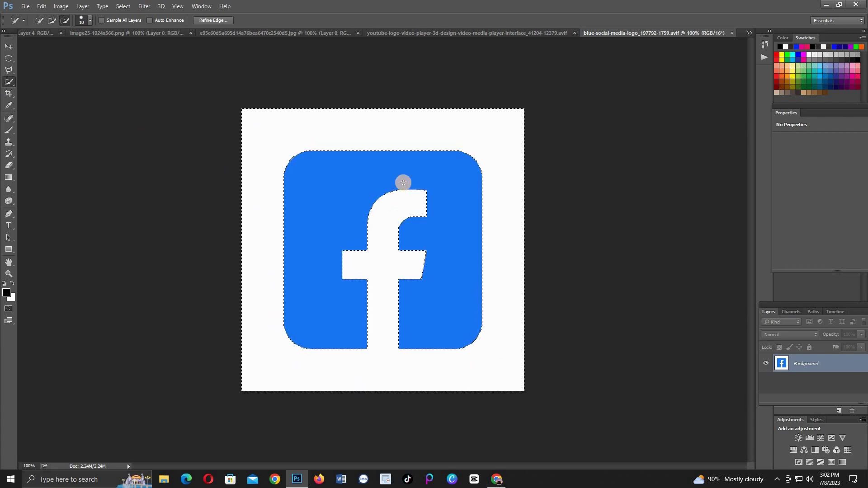
{"action": "left_click", "coordinate": [393, 211], "text": "alt"}
{"action": "mouse_move", "coordinate": [378, 261]}
{"action": "left_mouse_down"}
{"action": "mouse_move", "coordinate": [374, 345]}
{"action": "mouse_move", "coordinate": [389, 347]}
{"action": "mouse_move", "coordinate": [388, 357]}
{"action": "mouse_move", "coordinate": [370, 351]}
{"action": "mouse_move", "coordinate": [392, 353]}
{"action": "left_mouse_up"}
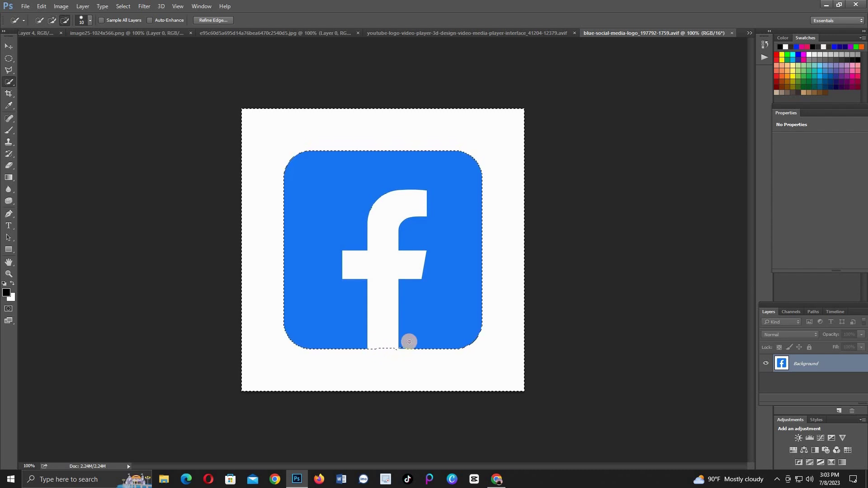
{"action": "left_click", "coordinate": [379, 345], "text": "alt"}
{"action": "mouse_move", "coordinate": [382, 346]}
{"action": "left_mouse_down"}
{"action": "mouse_move", "coordinate": [414, 347]}
{"action": "mouse_move", "coordinate": [405, 341]}
{"action": "mouse_move", "coordinate": [409, 355]}
{"action": "left_mouse_up"}
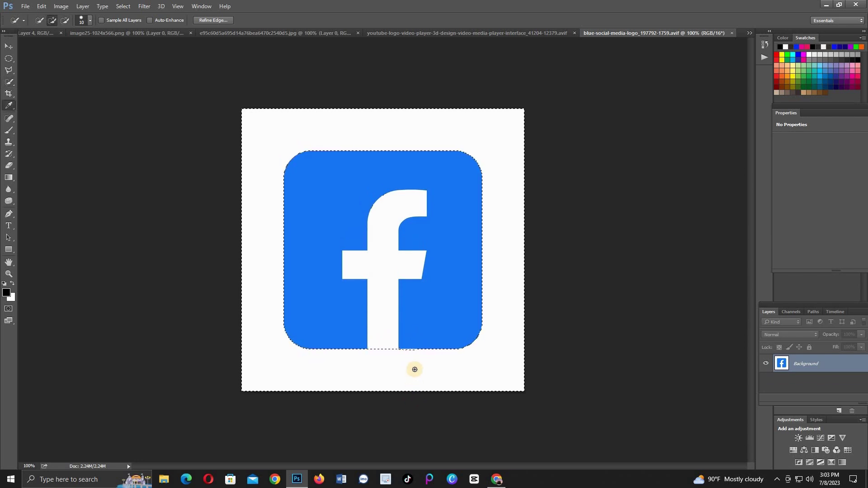
{"action": "key", "text": "Delete"}
{"action": "left_click", "coordinate": [486, 138]}
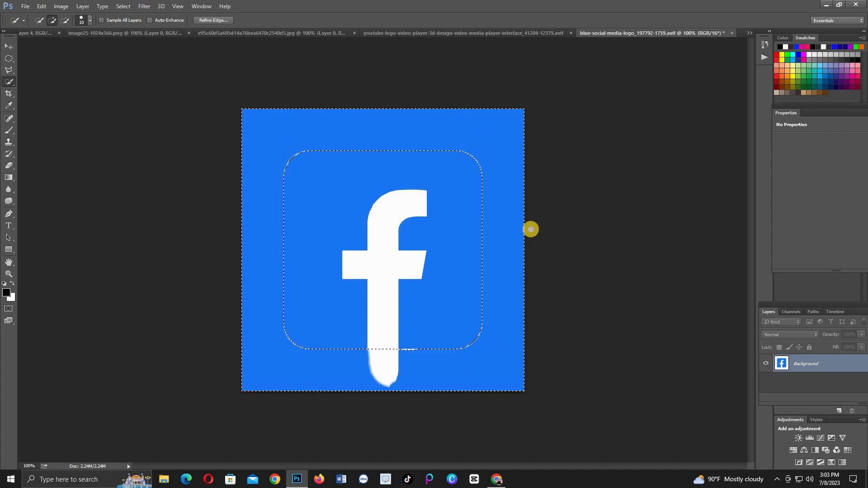
{"action": "key", "text": "ctrl+z"}
Step: Convert the Facebook logo's background into a regular layer and delete the selected white surroundings to transparency
{"action": "double_click", "coordinate": [856, 365]}
{"action": "left_click", "coordinate": [511, 153]}
{"action": "key", "text": "Delete"}
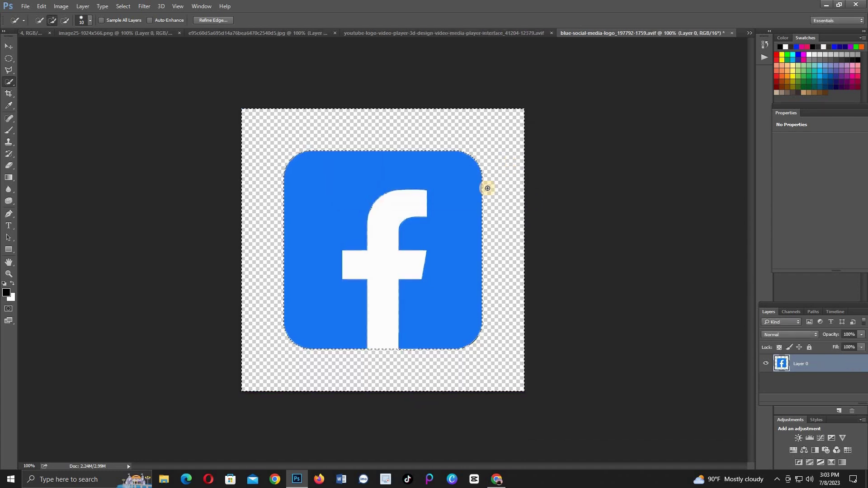
Step: Bring the cut-out Facebook logo into the banner, accepting the different bit depth, and shrink it to sit directly beneath the YouTube logo
{"action": "left_click", "coordinate": [9, 47]}
{"action": "left_click_drag", "start_coordinate": [194, 81], "coordinate": [335, 229]}
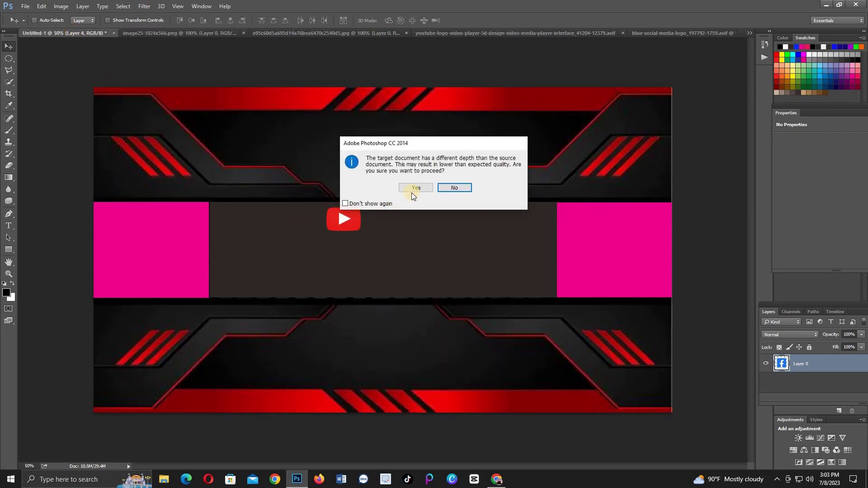
{"action": "left_click", "coordinate": [411, 211]}
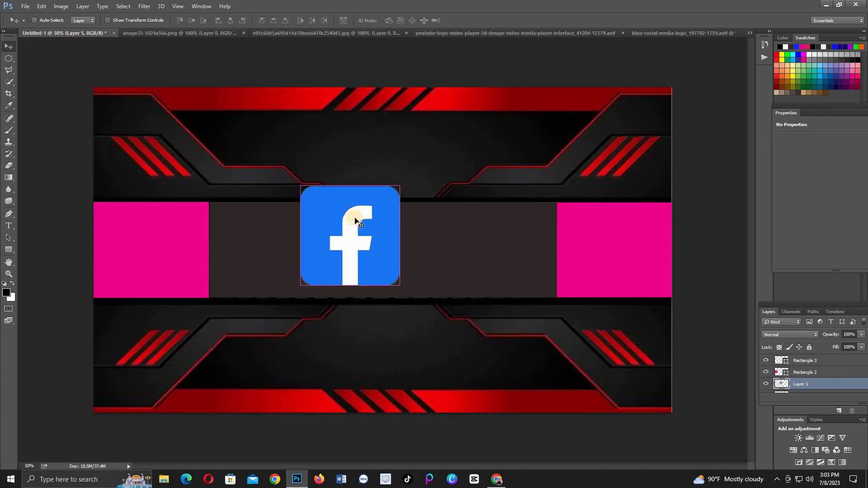
{"action": "key", "text": "ctrl+t"}
{"action": "left_click_drag", "start_coordinate": [399, 281], "coordinate": [353, 257]}
{"action": "left_click", "coordinate": [411, 20]}
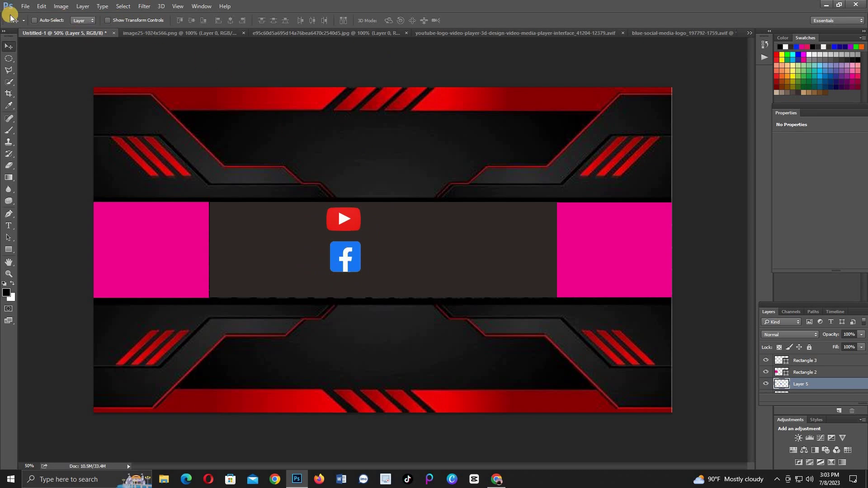
Step: Open the Untitled design.png image with the round channel logo from the Downloads folder
{"action": "left_click", "coordinate": [25, 6]}
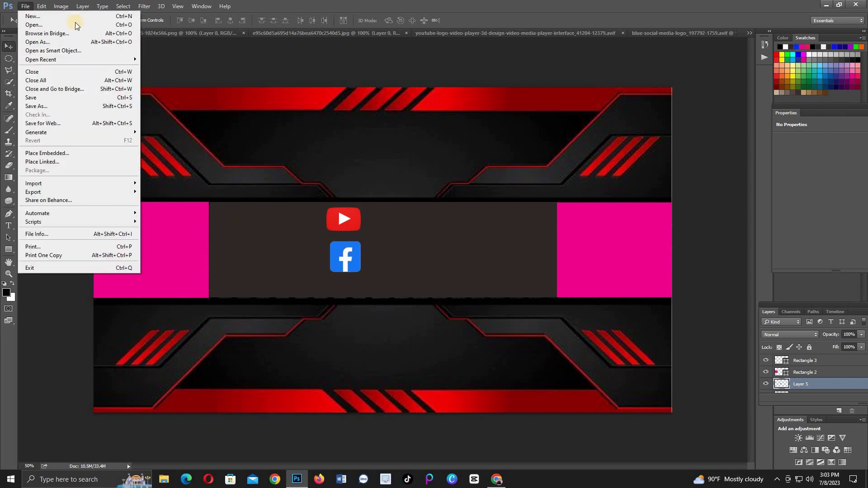
{"action": "left_click", "coordinate": [49, 24]}
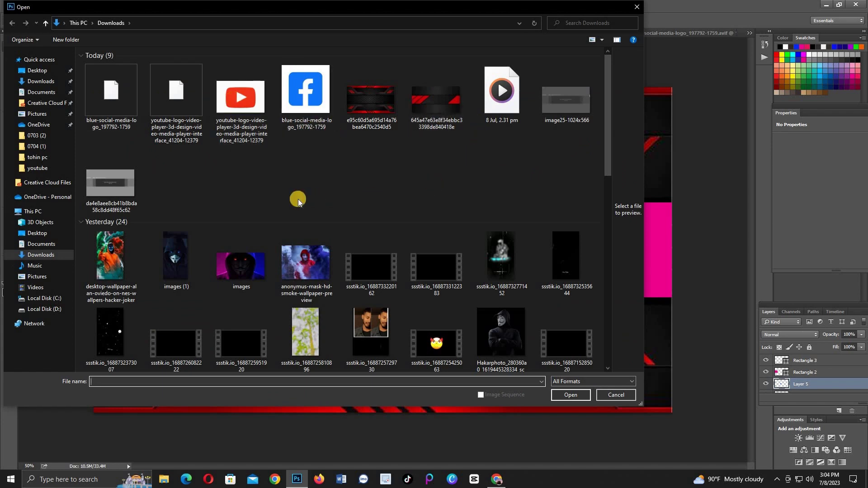
{"action": "scroll", "coordinate": [298, 198], "scroll_direction": "down", "scroll_amount": 6}
{"action": "scroll", "coordinate": [297, 199], "scroll_direction": "up", "scroll_amount": 4}
{"action": "scroll", "coordinate": [299, 200], "scroll_direction": "down", "scroll_amount": 4}
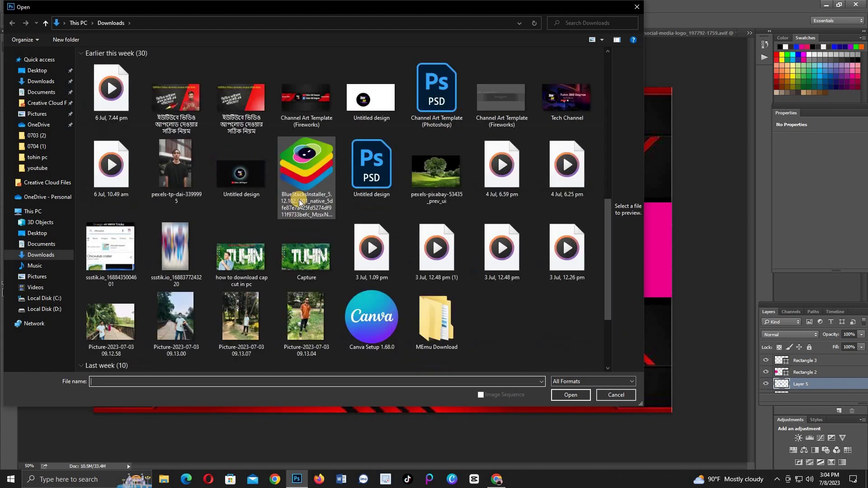
{"action": "double_click", "coordinate": [371, 92]}
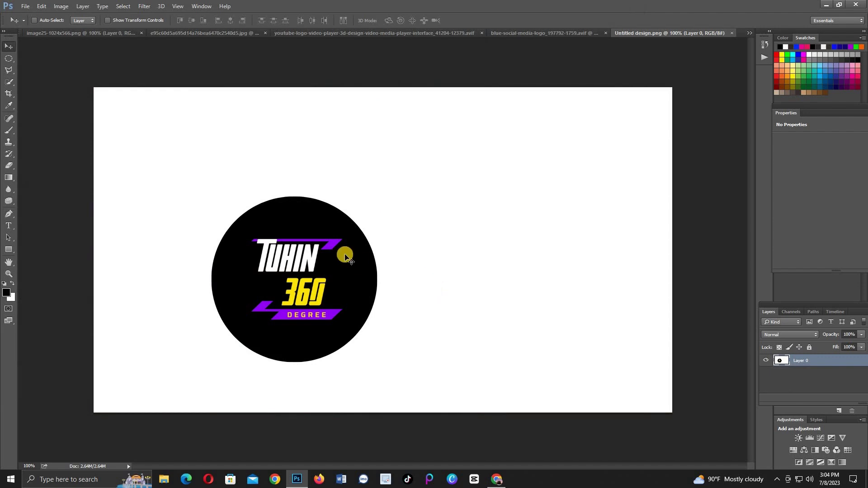
Step: Delete the round logo's white surroundings using Quick Selection and place the cut-out logo in the banner, left of the YouTube logo
{"action": "left_click", "coordinate": [9, 81]}
{"action": "left_click_drag", "start_coordinate": [126, 133], "coordinate": [99, 95]}
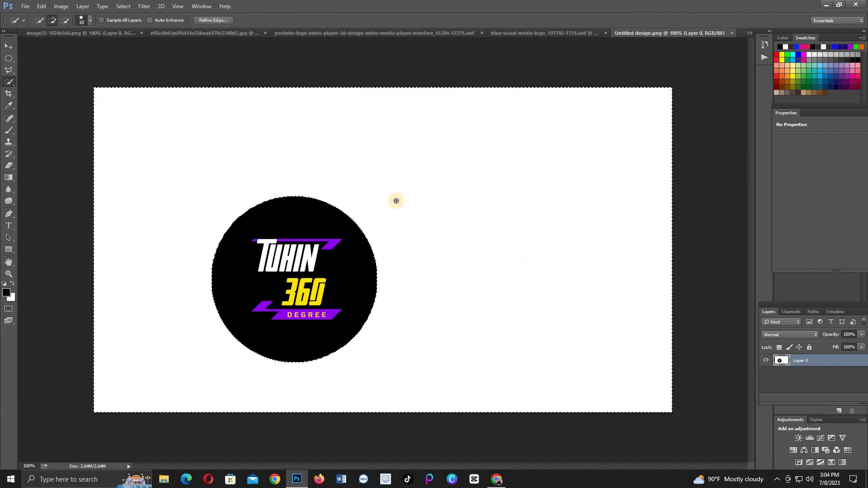
{"action": "key", "text": "Delete"}
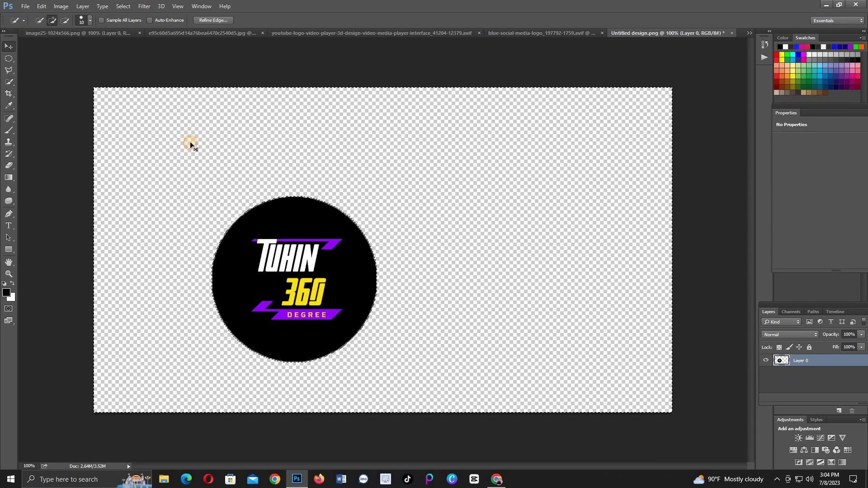
{"action": "key", "text": "v"}
{"action": "left_click_drag", "start_coordinate": [291, 263], "coordinate": [263, 247]}
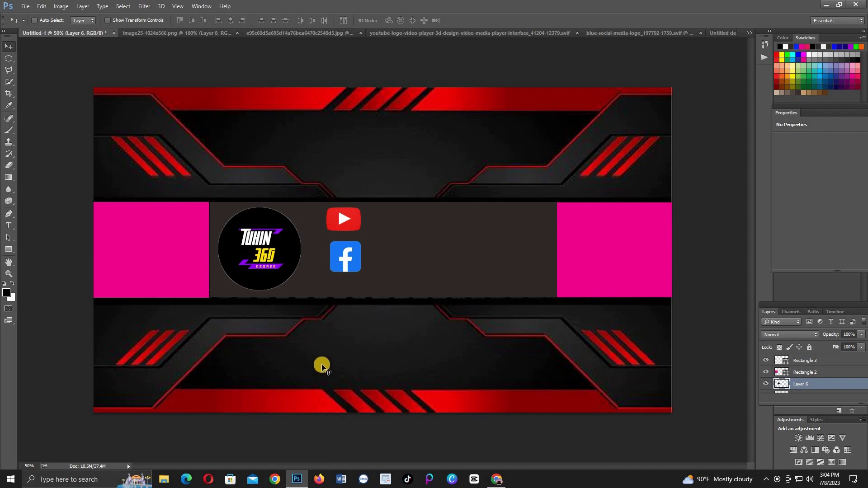
Step: Add the text "TUhin 360 Degree" at 30 pt beside the YouTube logo
{"action": "left_click", "coordinate": [9, 225]}
{"action": "left_click", "coordinate": [370, 220]}
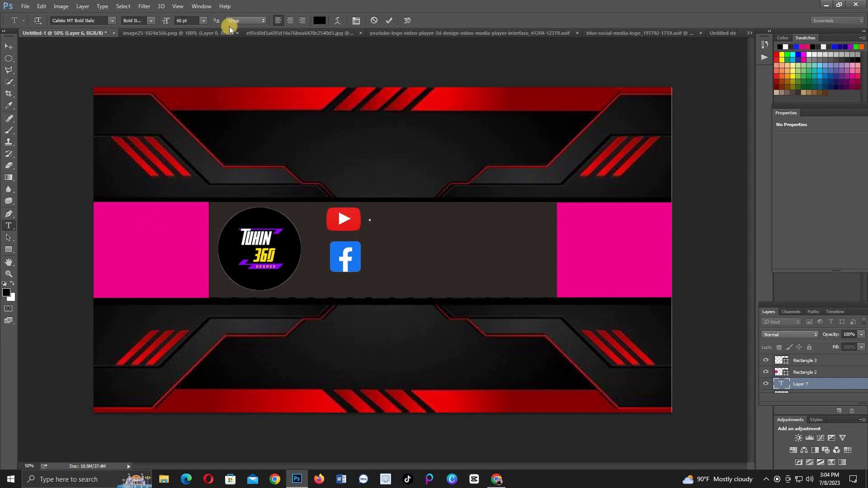
{"action": "left_click", "coordinate": [203, 20]}
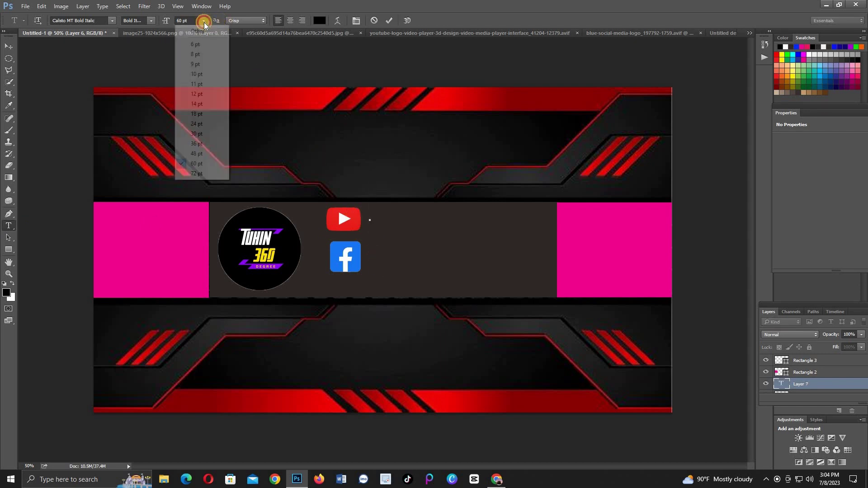
{"action": "left_click", "coordinate": [199, 134]}
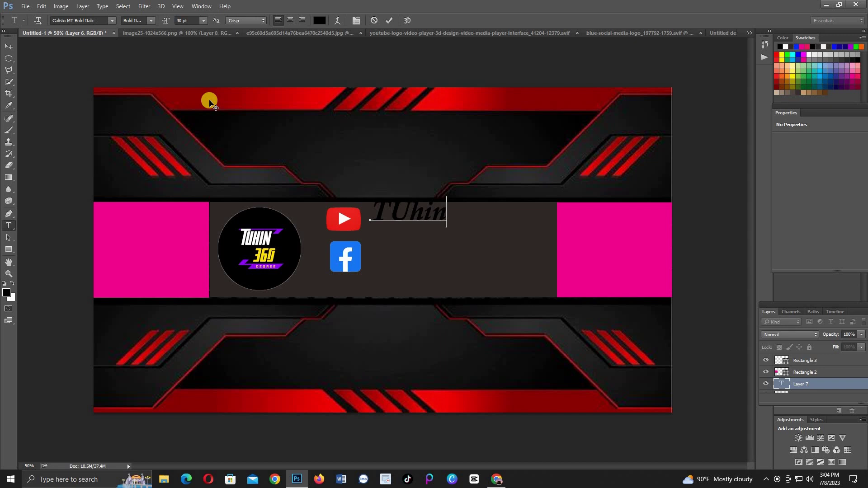
{"action": "type", "text": "360 Degr"}
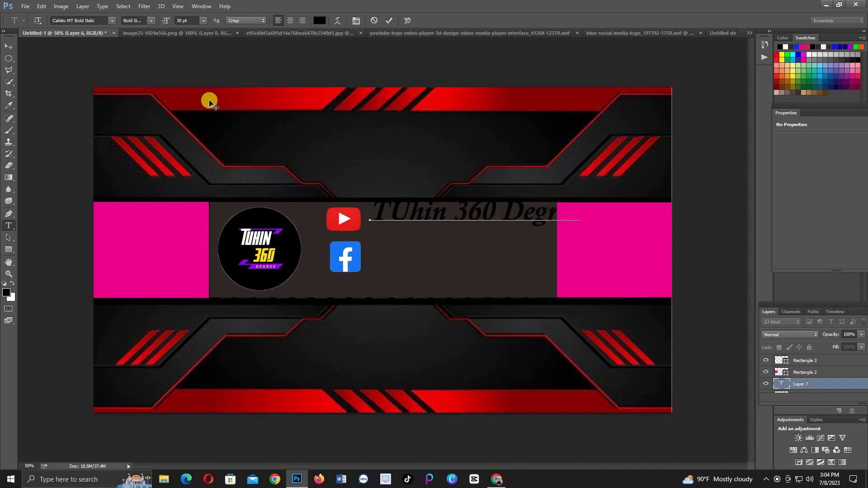
Step: Set the font size of the whole channel name text to 24 pt
{"action": "left_click_drag", "start_coordinate": [370, 214], "coordinate": [579, 213]}
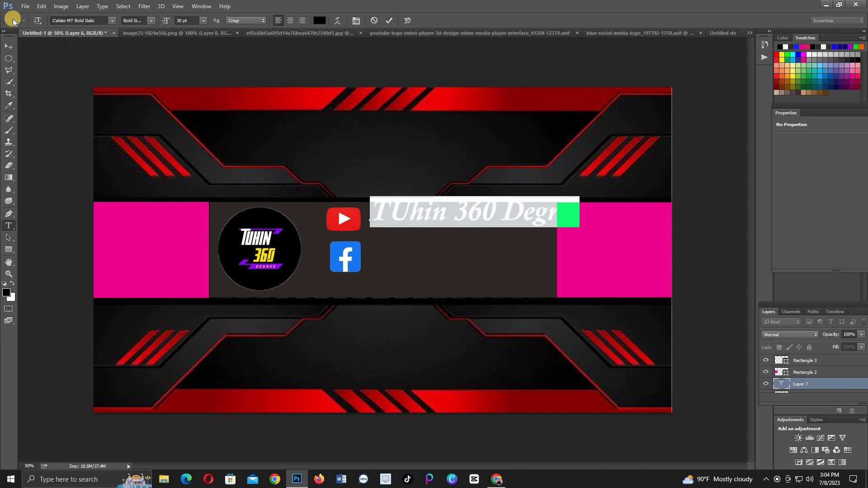
{"action": "left_click", "coordinate": [210, 21]}
{"action": "left_click", "coordinate": [203, 43]}
{"action": "left_click", "coordinate": [202, 22]}
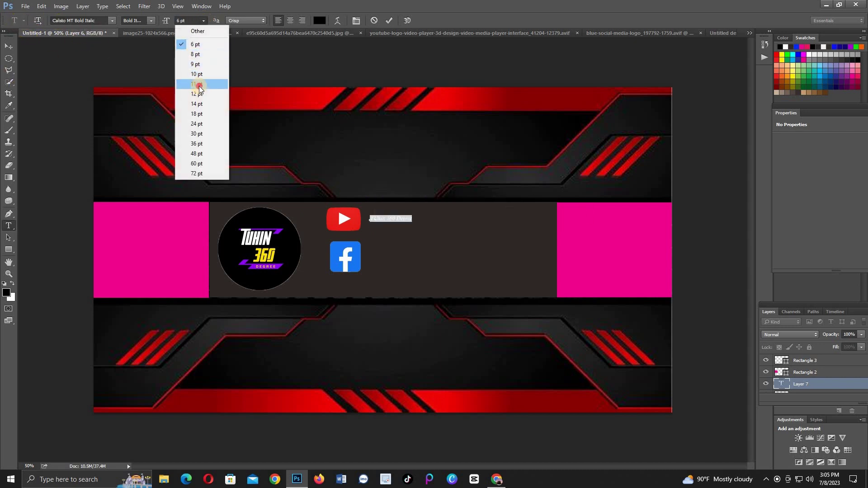
{"action": "left_click", "coordinate": [199, 86]}
{"action": "left_click", "coordinate": [199, 22]}
{"action": "left_click", "coordinate": [199, 123]}
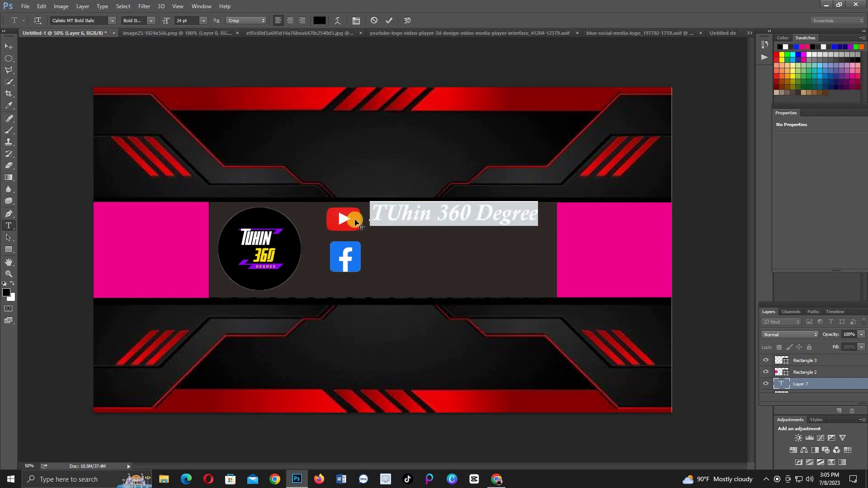
Step: Replace the capital U with a lowercase u so the channel name reads "Tuhin 360 Degree"
{"action": "left_click", "coordinate": [400, 216]}
{"action": "key", "text": "BackSpace"}
{"action": "type", "text": "u"}
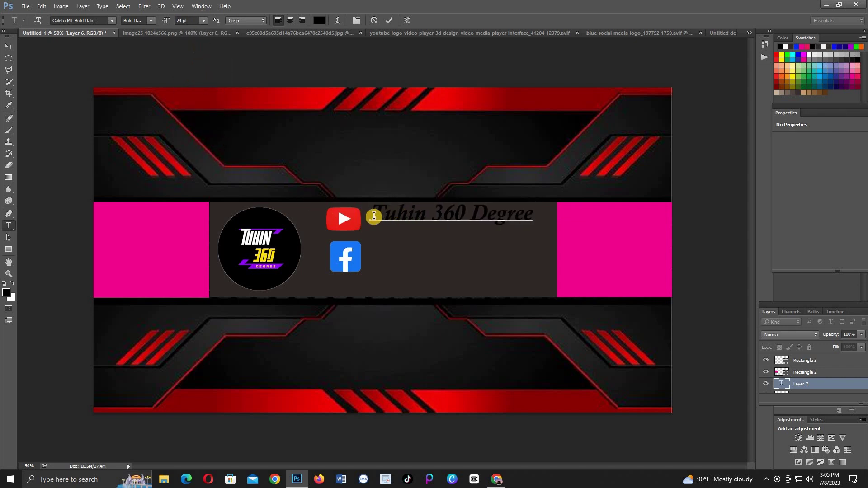
Step: Colour the channel name text white and shift it slightly down to line up with the YouTube logo
{"action": "left_click_drag", "start_coordinate": [373, 216], "coordinate": [534, 217]}
{"action": "left_click", "coordinate": [319, 20]}
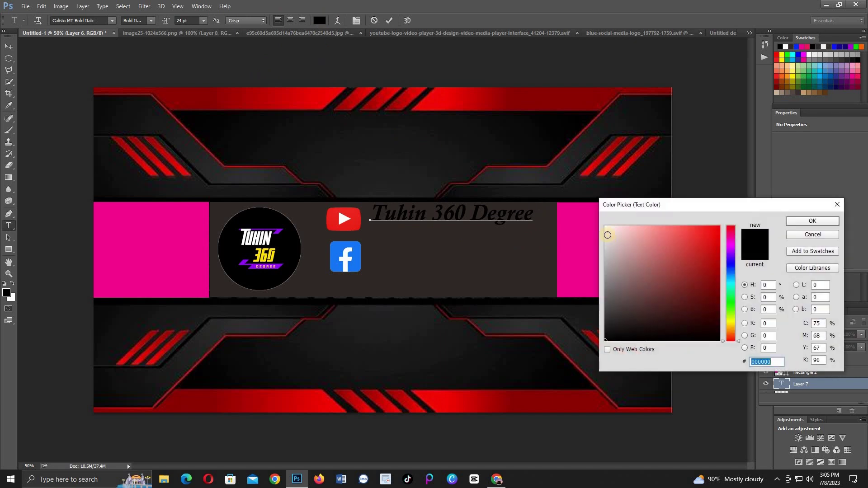
{"action": "left_click", "coordinate": [604, 226]}
{"action": "left_click", "coordinate": [827, 219]}
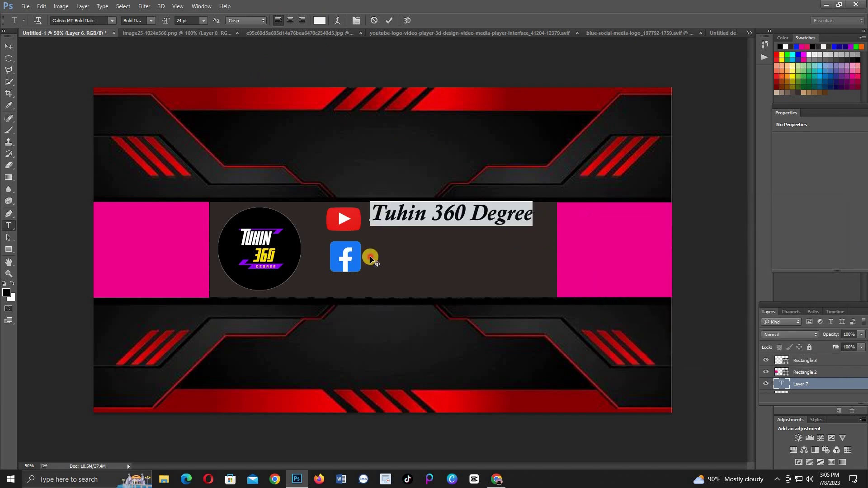
{"action": "key", "text": "BackSpace"}
{"action": "key", "text": "ctrl+z"}
{"action": "left_click", "coordinate": [388, 20]}
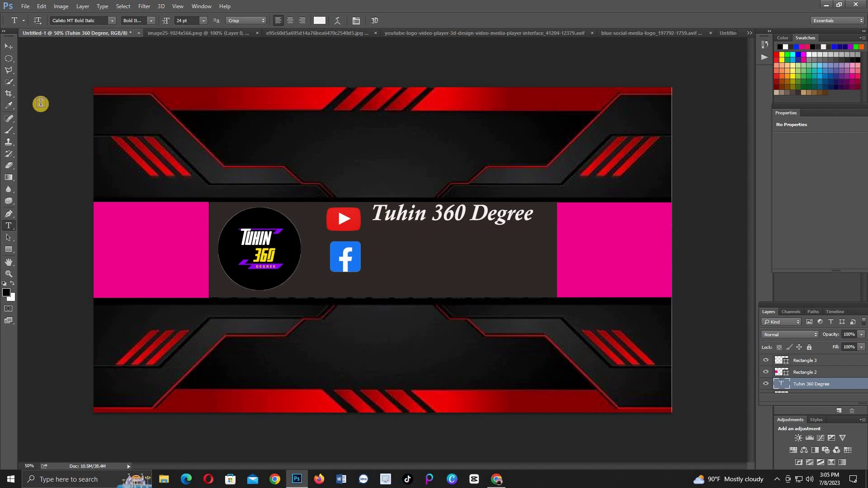
{"action": "left_click", "coordinate": [9, 46]}
{"action": "left_click_drag", "start_coordinate": [380, 218], "coordinate": [381, 226]}
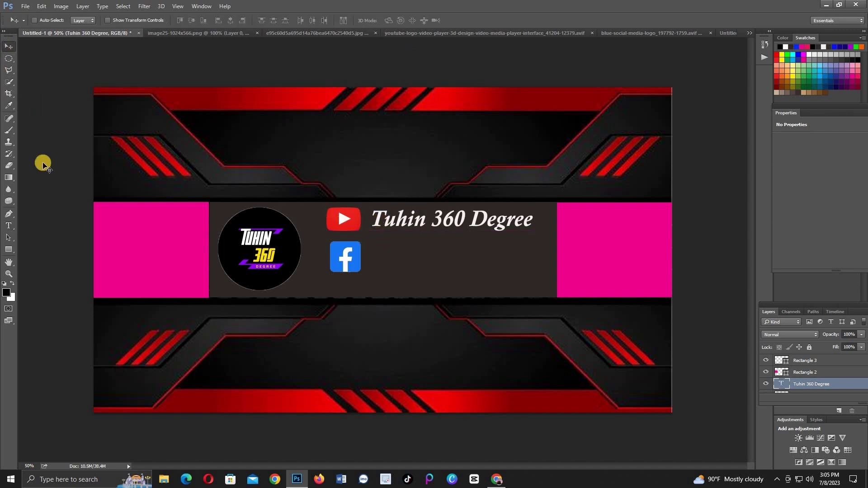
Step: Add the text "/Tuhin 360 Degree" in white at 24 pt beside the Facebook logo
{"action": "left_click", "coordinate": [9, 225]}
{"action": "left_click", "coordinate": [365, 256]}
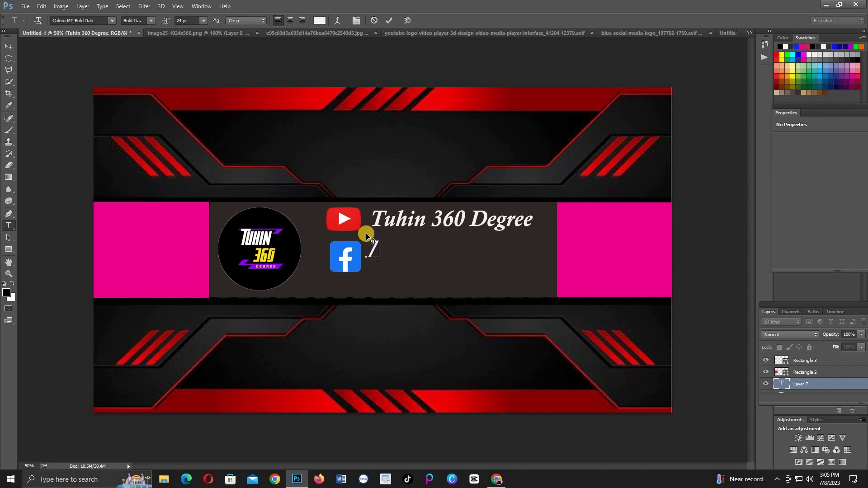
{"action": "type", "text": "Tuhin 360"}
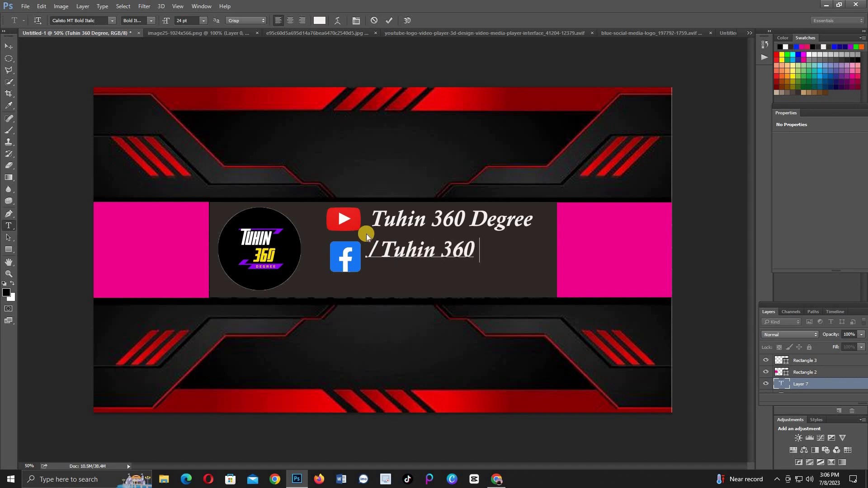
{"action": "type", "text": " Degree"}
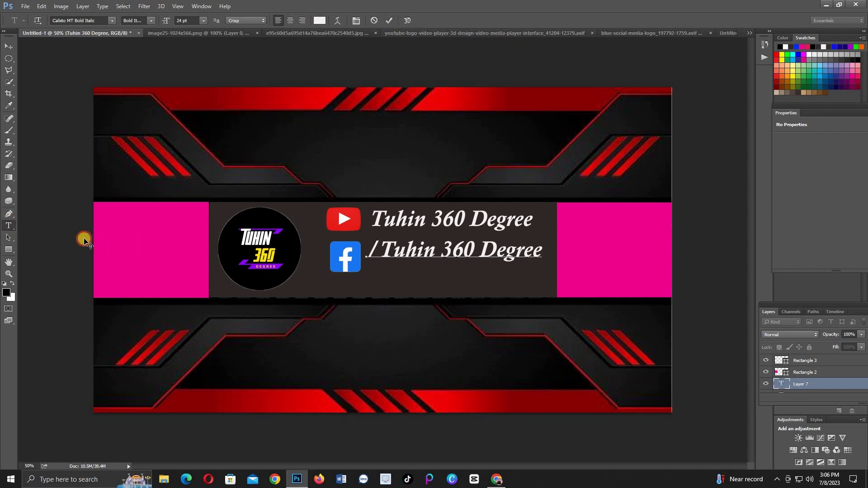
{"action": "left_click", "coordinate": [388, 21]}
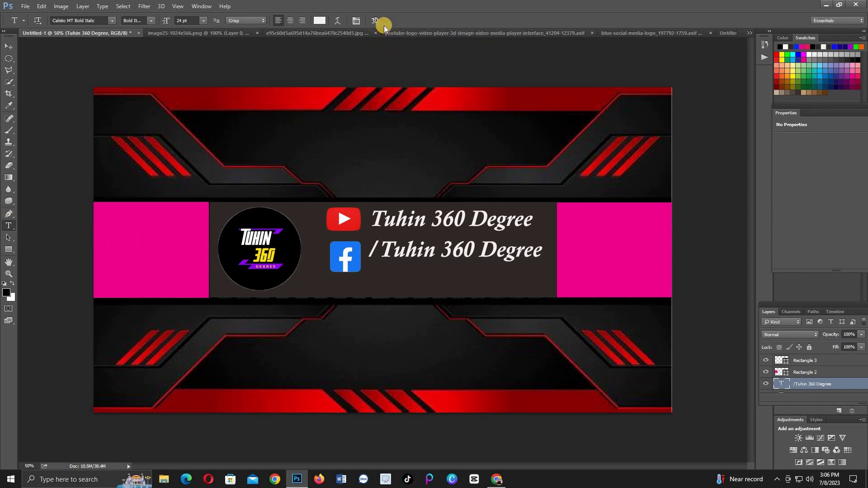
Step: Add the text "SUSCRIBE" over the left pink rectangle and stack its layer above Rectangle 2
{"action": "left_click", "coordinate": [121, 260]}
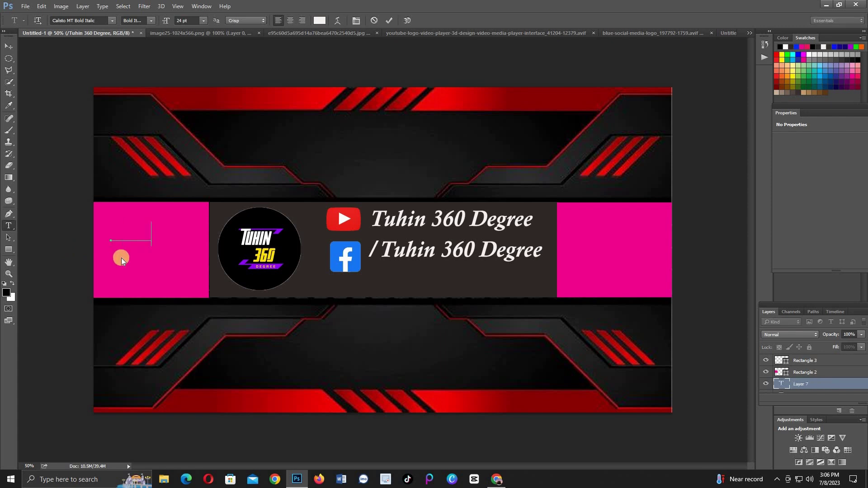
{"action": "type", "text": "E"}
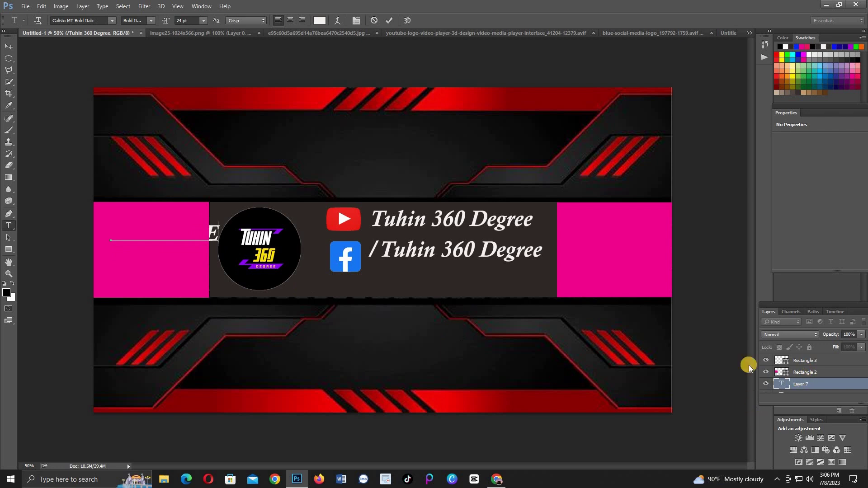
{"action": "left_click_drag", "start_coordinate": [816, 384], "coordinate": [814, 366]}
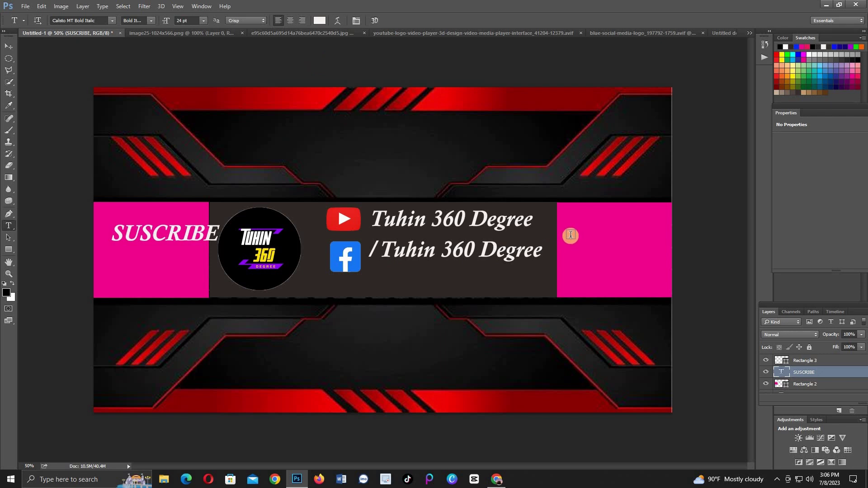
Step: Add a "suscribe" text layer at the right pink rectangle and rearrange its position in the layer stack
{"action": "left_click", "coordinate": [571, 234]}
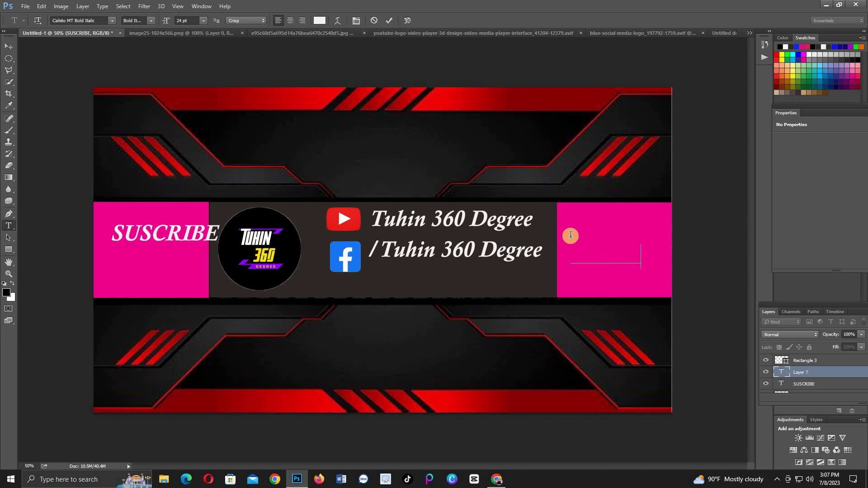
{"action": "left_click", "coordinate": [570, 236]}
{"action": "scroll", "coordinate": [809, 368], "scroll_direction": "down", "scroll_amount": 1}
{"action": "mouse_move", "coordinate": [814, 361]}
{"action": "left_mouse_down"}
{"action": "mouse_move", "coordinate": [814, 392]}
{"action": "mouse_move", "coordinate": [820, 356]}
{"action": "mouse_move", "coordinate": [823, 383]}
{"action": "mouse_move", "coordinate": [817, 361]}
{"action": "left_mouse_up"}
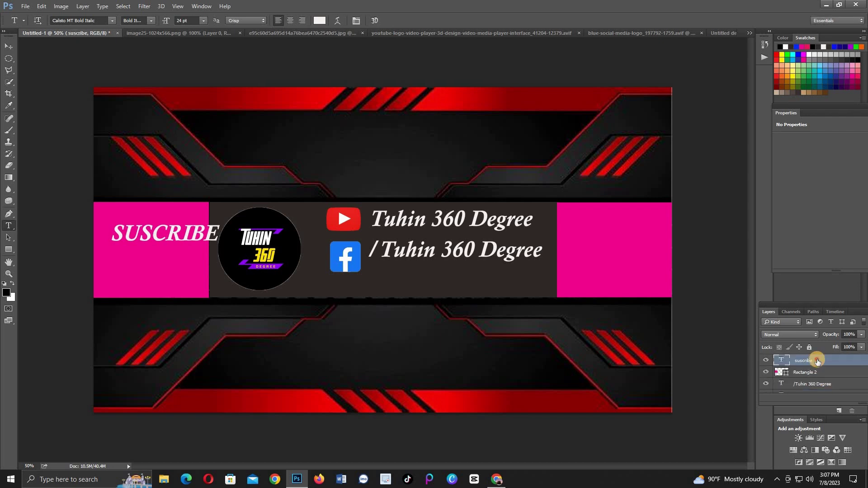
{"action": "scroll", "coordinate": [823, 365], "scroll_direction": "down", "scroll_amount": 1}
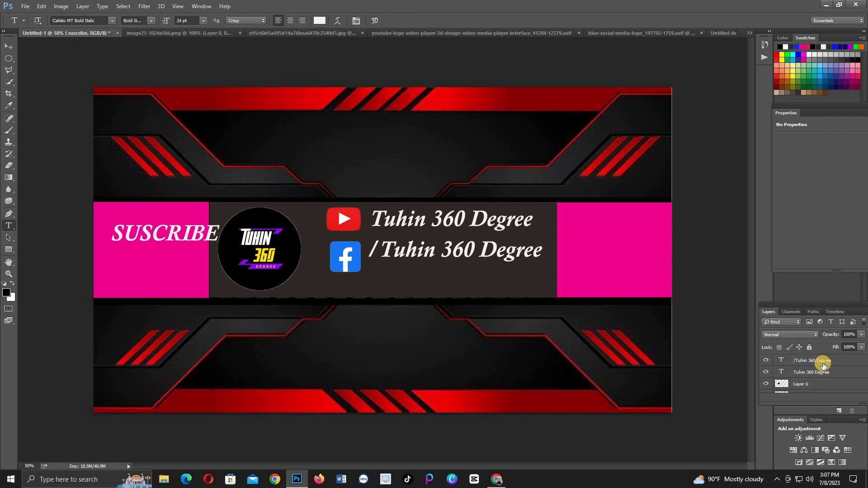
{"action": "scroll", "coordinate": [823, 365], "scroll_direction": "up", "scroll_amount": 1}
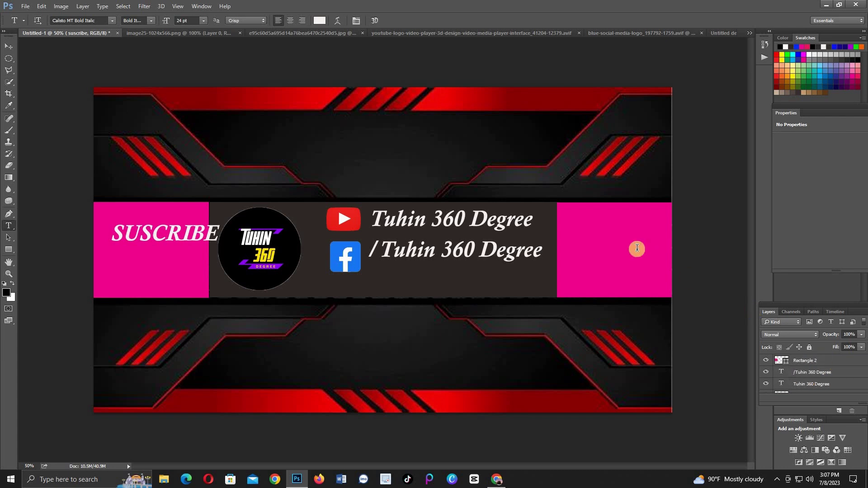
Step: Try to add a text layer over the right pink rectangle, stacked directly above Rectangle 2
{"action": "left_click", "coordinate": [578, 256]}
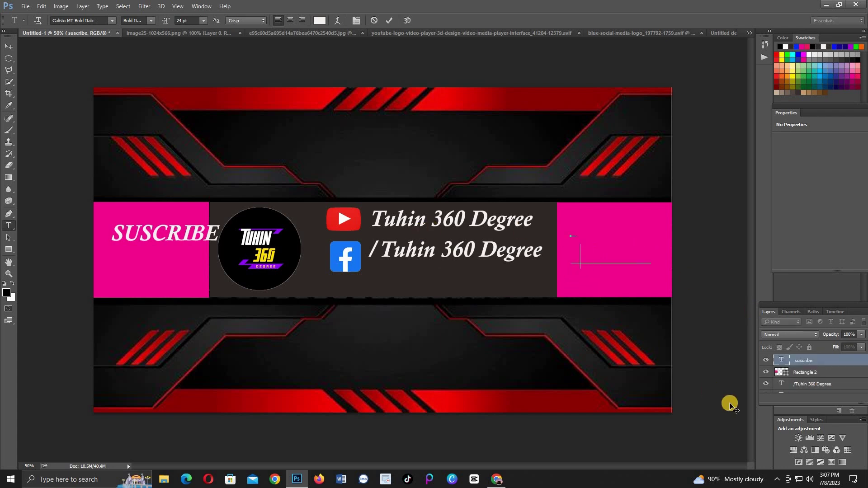
{"action": "left_click", "coordinate": [799, 372]}
{"action": "left_click", "coordinate": [575, 250]}
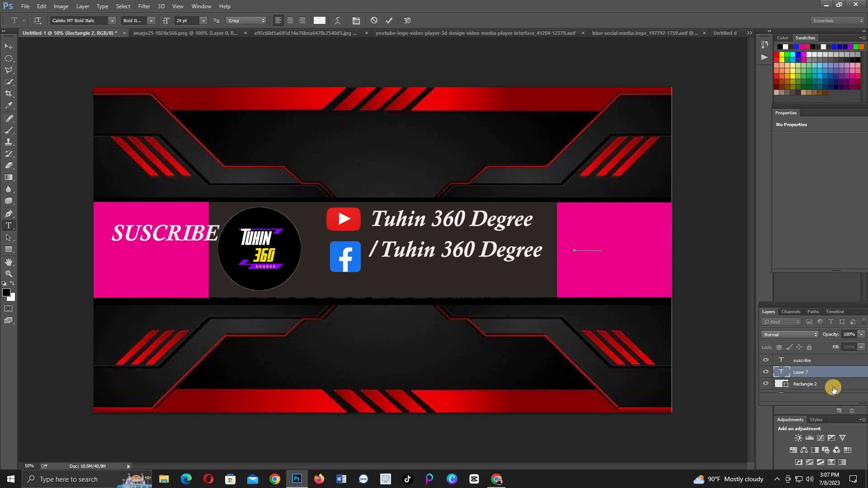
{"action": "scroll", "coordinate": [827, 385], "scroll_direction": "down", "scroll_amount": 5}
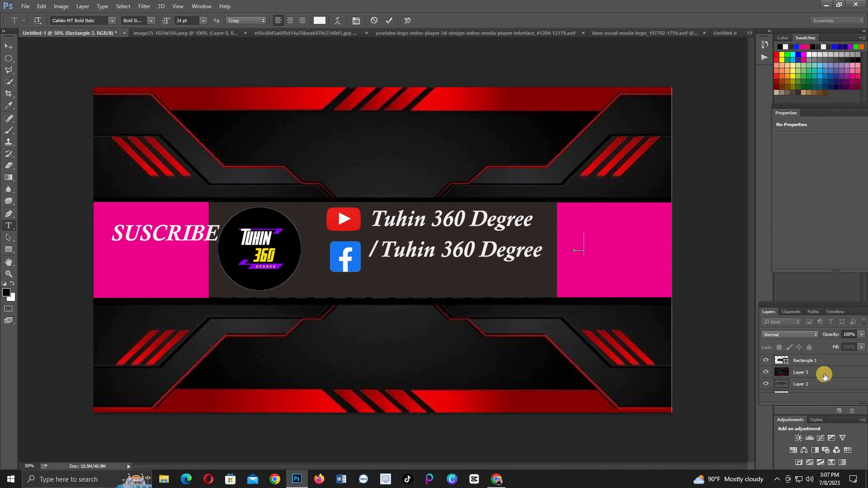
{"action": "scroll", "coordinate": [814, 368], "scroll_direction": "up", "scroll_amount": 3}
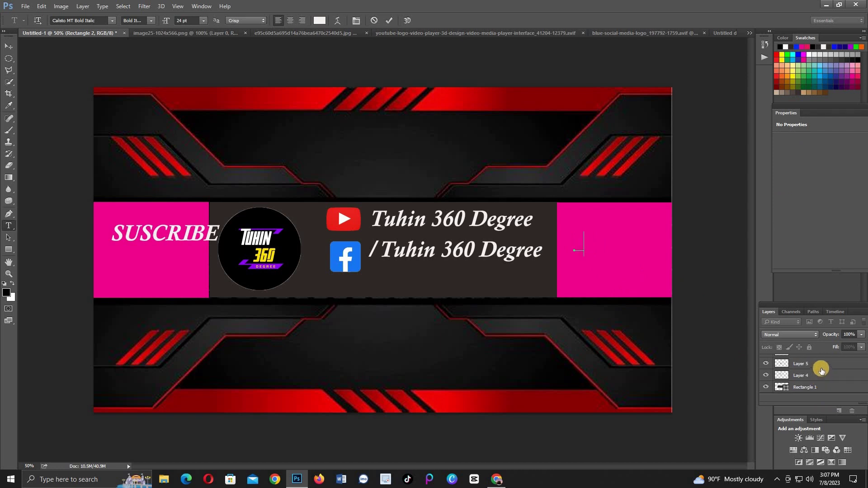
{"action": "left_click", "coordinate": [789, 364]}
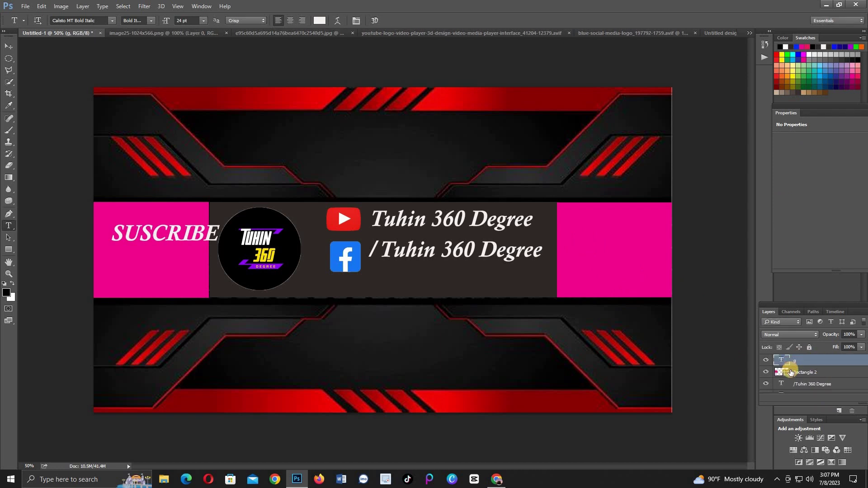
Step: Add the white 24 pt text "SUSCRIBE" inside the right pink rectangle, on a layer directly above Rectangle 3
{"action": "left_click", "coordinate": [790, 372]}
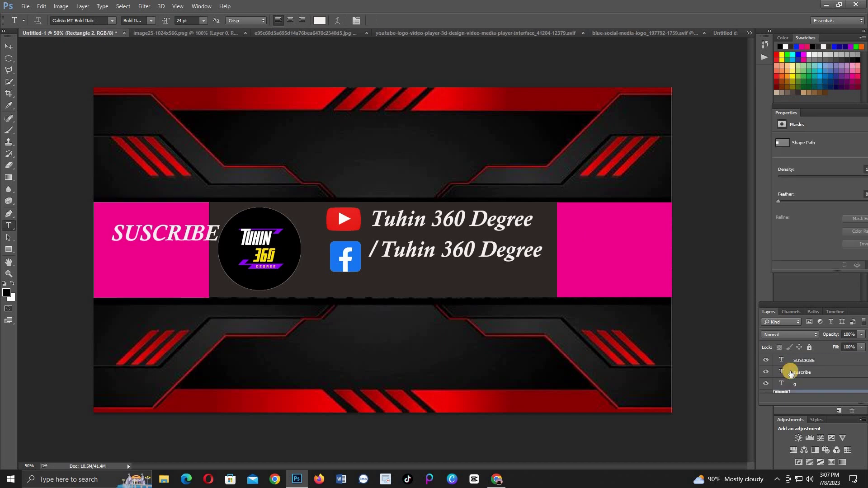
{"action": "scroll", "coordinate": [791, 373], "scroll_direction": "up", "scroll_amount": 1}
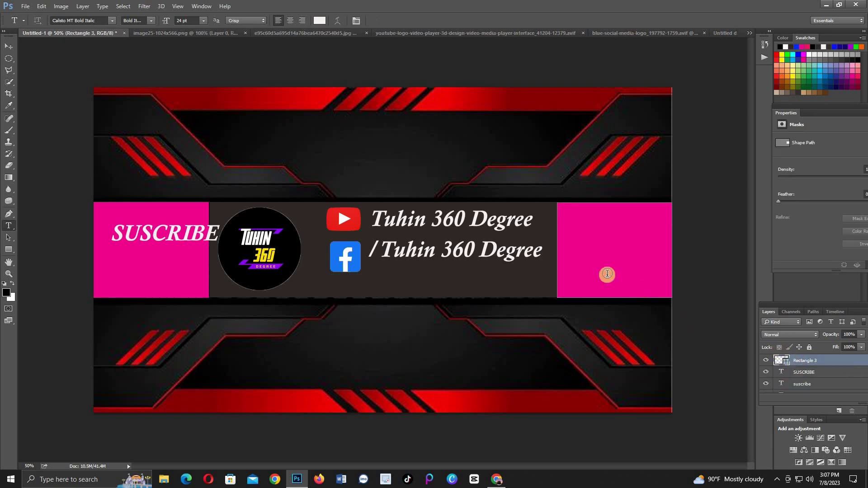
{"action": "left_click", "coordinate": [576, 252]}
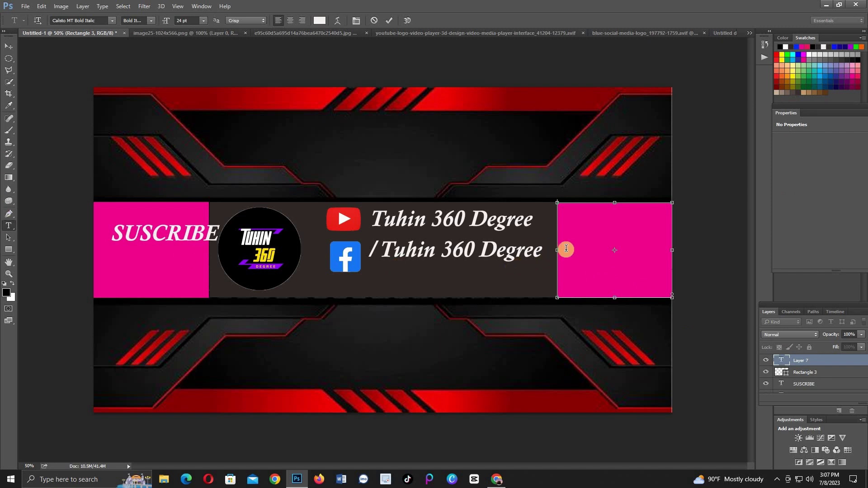
{"action": "left_click", "coordinate": [573, 248]}
{"action": "type", "text": "df"}
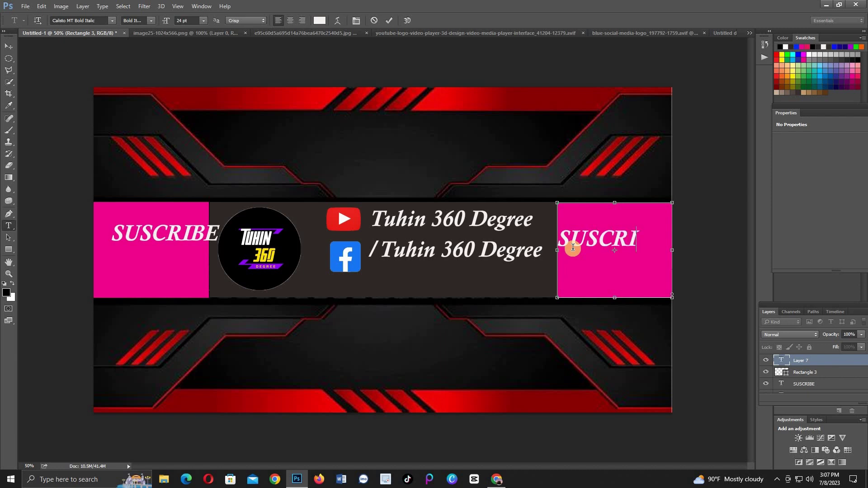
{"action": "left_click", "coordinate": [390, 21]}
Step: Move the right and left "SUSCRIBE" texts so each sits centred within its own pink rectangle
{"action": "left_click", "coordinate": [9, 46]}
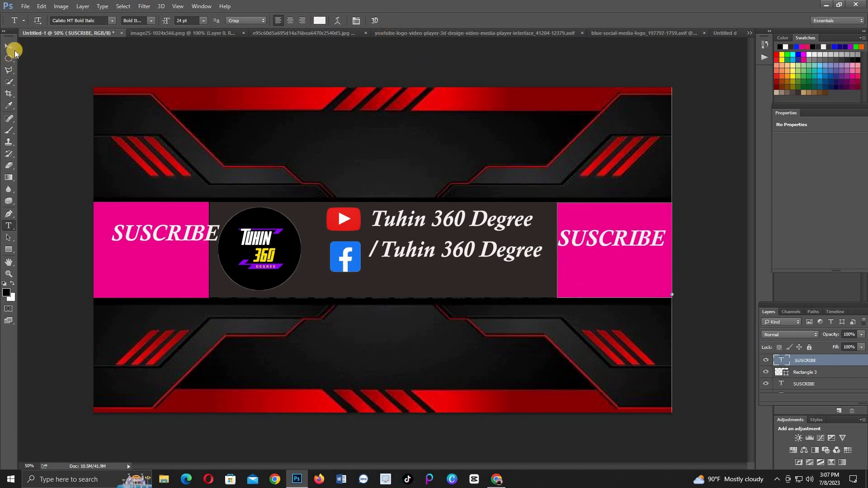
{"action": "mouse_move", "coordinate": [145, 249]}
{"action": "left_mouse_down"}
{"action": "mouse_move", "coordinate": [127, 257]}
{"action": "mouse_move", "coordinate": [130, 266]}
{"action": "mouse_move", "coordinate": [144, 261]}
{"action": "mouse_move", "coordinate": [144, 247]}
{"action": "left_mouse_up"}
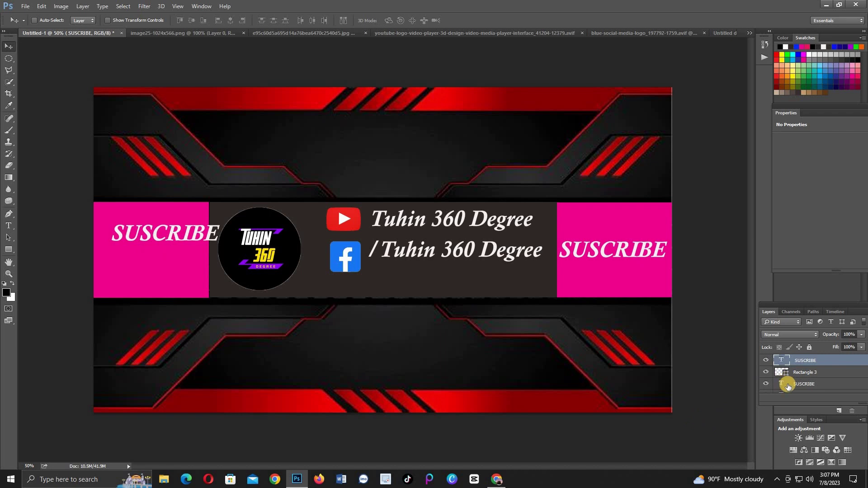
{"action": "left_click_drag", "start_coordinate": [785, 361], "coordinate": [787, 378]}
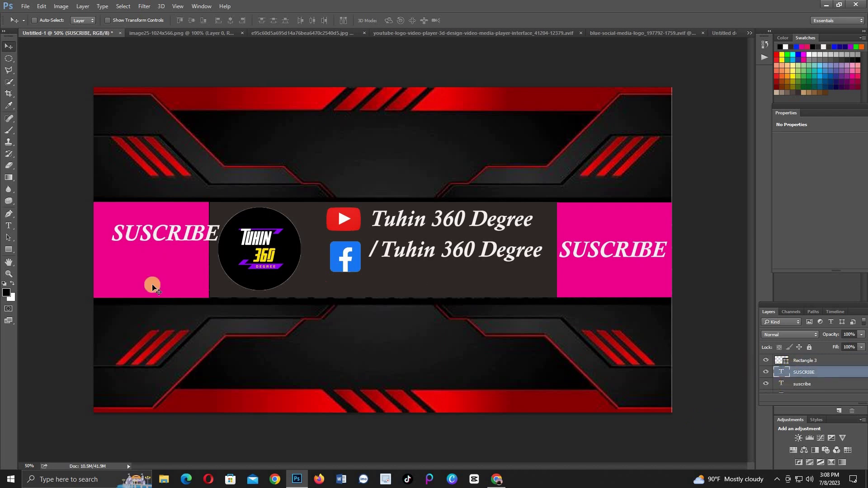
{"action": "left_click_drag", "start_coordinate": [139, 237], "coordinate": [145, 257]}
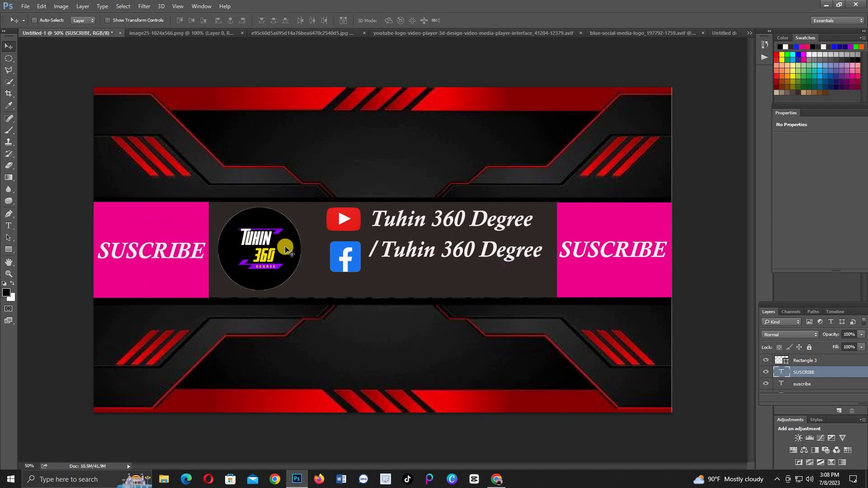